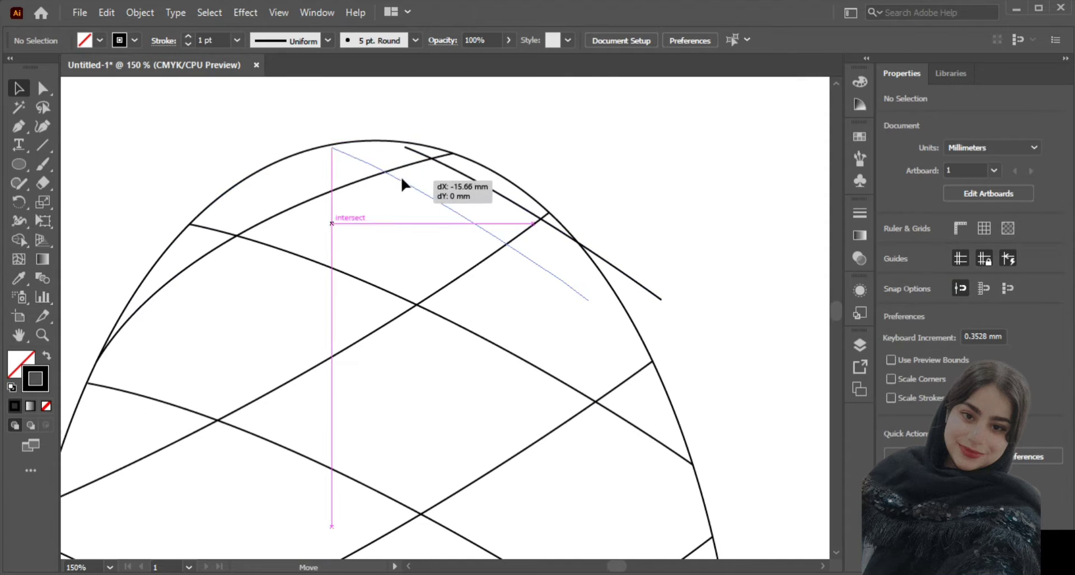
# - Fit the copied curve between the dome's upper edge and its right side, and delete the unneeded line near the base
pyautogui.moveTo(592, 293); pyautogui.dragTo(622, 300)
pyautogui.moveTo(336, 139); pyautogui.dragTo(338, 143)
pyautogui.click(545, 175)
pyautogui.scroll(-2, 544, 176)
pyautogui.click(425, 467)
pyautogui.press('Delete')
# - Draw a curved line from the dome's lower left edge down to the middle of its base
pyautogui.click(18, 126)
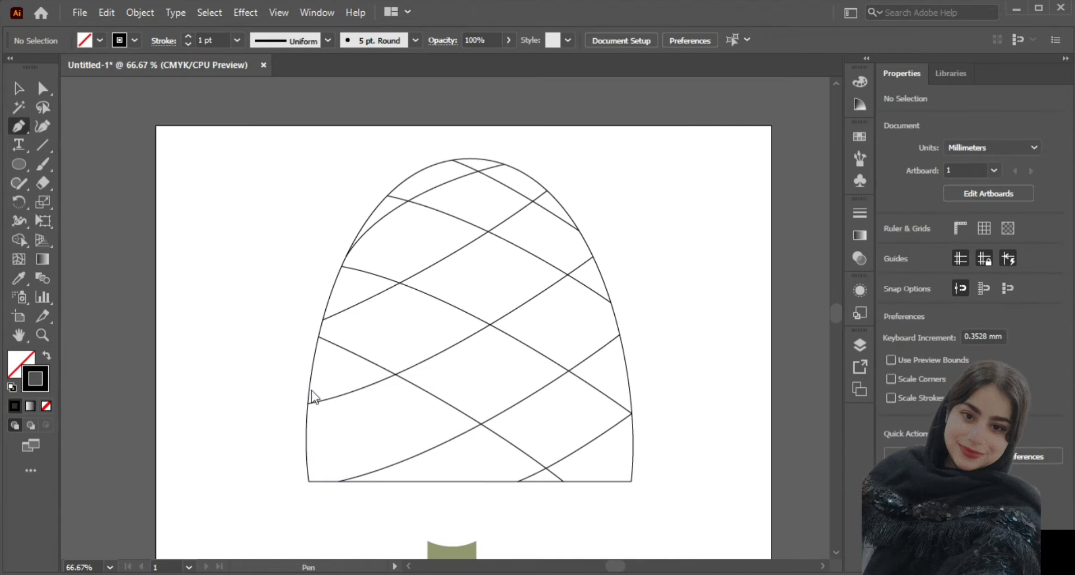
pyautogui.click(309, 396)
pyautogui.moveTo(451, 481); pyautogui.dragTo(526, 500)
pyautogui.click(18, 88)
pyautogui.click(241, 235)
# - Draw a small, narrow upright ellipse inside each of the dome's large diamond cells
pyautogui.click(18, 164)
pyautogui.moveTo(403, 226); pyautogui.dragTo(412, 250)
pyautogui.moveTo(485, 267); pyautogui.dragTo(502, 304)
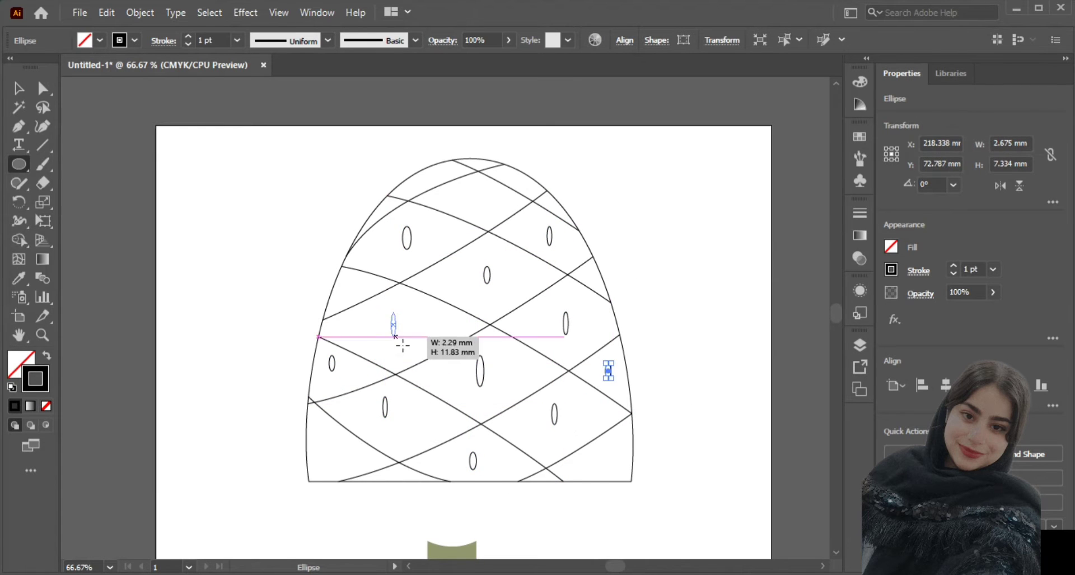
pyautogui.moveTo(471, 189); pyautogui.dragTo(477, 209)
# - Resize and recentre the ellipse in the dome's middle cell, and reposition the ellipse in the lower right cell
pyautogui.click(19, 88)
pyautogui.scroll(4, 487, 402)
pyautogui.moveTo(473, 263); pyautogui.dragTo(468, 267)
pyautogui.moveTo(453, 334); pyautogui.dragTo(453, 282)
pyautogui.moveTo(452, 238); pyautogui.dragTo(473, 281)
pyautogui.scroll(-2, 422, 262)
pyautogui.moveTo(606, 359); pyautogui.dragTo(630, 368)
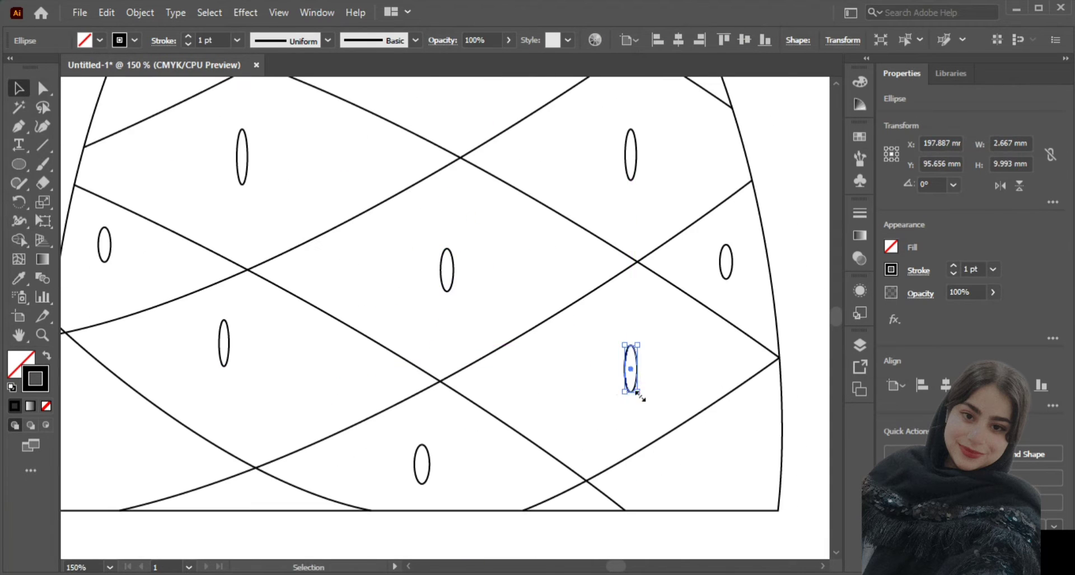
# - Reposition and resize the small ellipses in the dome's bottom cells
pyautogui.moveTo(429, 463); pyautogui.dragTo(449, 436)
pyautogui.scroll(3, 433, 479)
pyautogui.moveTo(434, 489); pyautogui.dragTo(433, 473)
pyautogui.scroll(-3, 476, 468)
pyautogui.moveTo(281, 335); pyautogui.dragTo(311, 362)
pyautogui.scroll(3, 304, 376)
pyautogui.moveTo(309, 253); pyautogui.dragTo(308, 261)
pyautogui.scroll(-3, 560, 355)
# - Adjust the small ellipse in the left edge cell and resize the next one higher up the dome
pyautogui.click(463, 139)
pyautogui.scroll(2, 460, 137)
pyautogui.click(320, 313)
pyautogui.scroll(3, 325, 312)
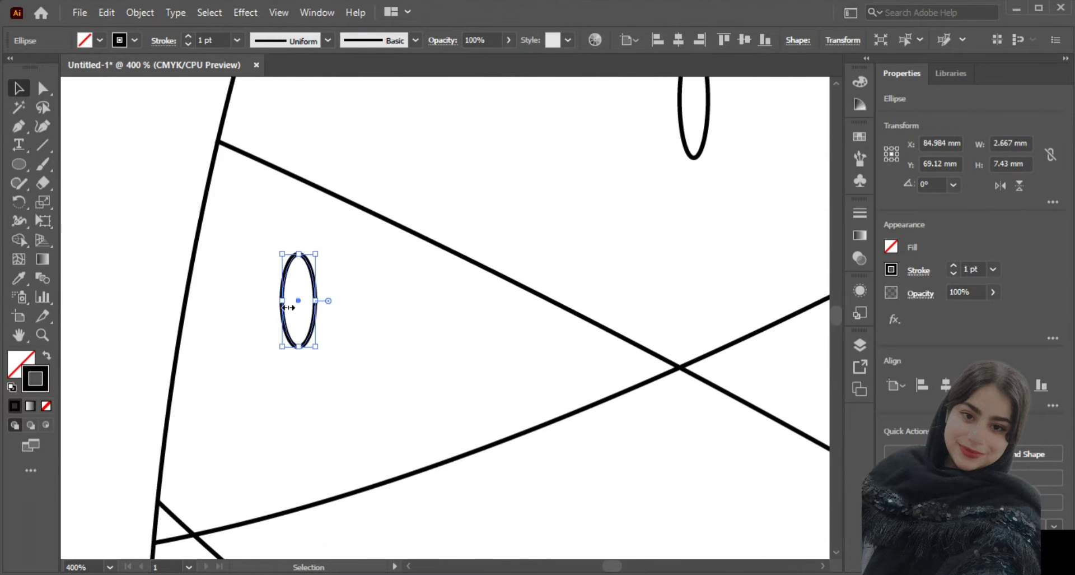
pyautogui.scroll(-4, 309, 338)
pyautogui.click(419, 143)
pyautogui.scroll(3, 419, 143)
pyautogui.moveTo(381, 356); pyautogui.dragTo(374, 394)
# - Shorten the narrow ellipse in the cell nearest the dome's top to match the others
pyautogui.scroll(-3, 386, 387)
pyautogui.click(504, 286)
pyautogui.scroll(3, 521, 269)
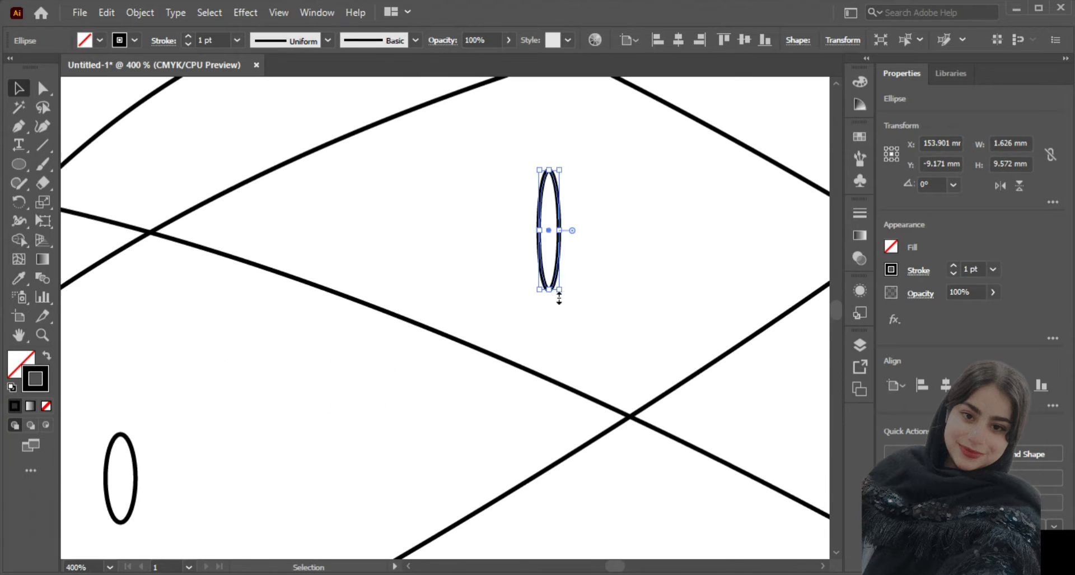
pyautogui.moveTo(548, 288); pyautogui.dragTo(549, 249)
pyautogui.scroll(-6, 401, 223)
pyautogui.click(492, 415)
pyautogui.scroll(3, 487, 359)
pyautogui.scroll(-5, 544, 321)
pyautogui.click(127, 283)
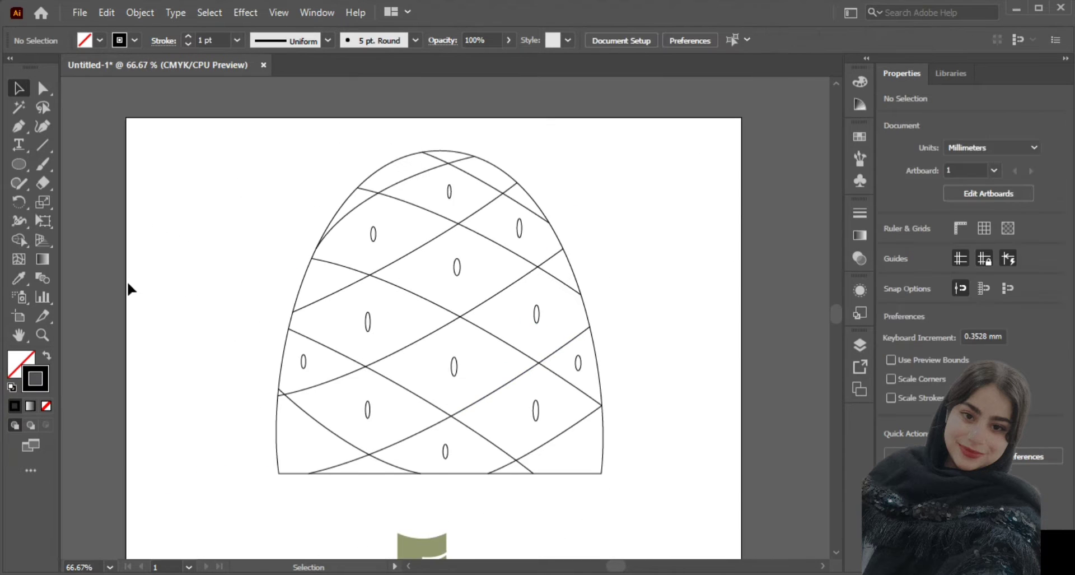
# - Draw an ellipse about 87 mm wide and 110 mm tall beside the logo, and remove its lowest anchor point
pyautogui.click(18, 164)
pyautogui.scroll(-4, 605, 335)
pyautogui.moveTo(763, 557); pyautogui.dragTo(763, 557)
pyautogui.click(18, 88)
pyautogui.click(95, 168)
pyautogui.click(43, 88)
pyautogui.click(666, 551)
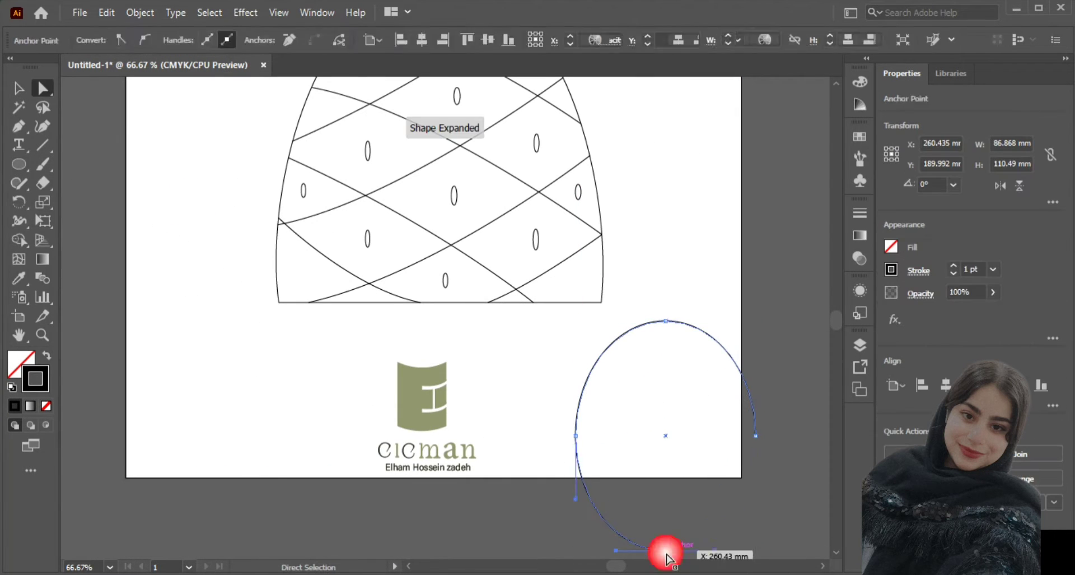
pyautogui.press('Delete')
# - Stretch the open arch downward and place an overlapping copy slightly to its right
pyautogui.click(18, 88)
pyautogui.moveTo(667, 436); pyautogui.dragTo(669, 511)
pyautogui.moveTo(689, 419)
pyautogui.mouseDown()
pyautogui.moveTo(444, 271)
pyautogui.moveTo(703, 418)
pyautogui.moveTo(690, 421)
pyautogui.mouseUp()
# - Close both overlapping arches with straight base lines using the Pen tool
pyautogui.click(19, 126)
pyautogui.click(576, 511)
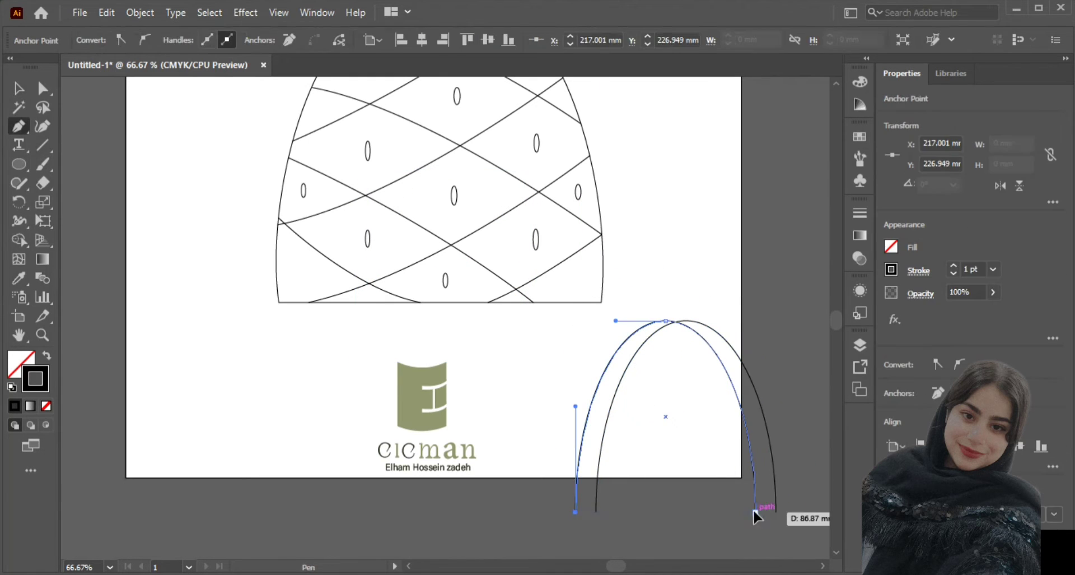
pyautogui.click(755, 511)
pyautogui.click(776, 512)
pyautogui.click(597, 512)
# - Merge the two overlapping arches into a single shape with the Shape Builder and scale it down to a narrower doorway
pyautogui.click(18, 88)
pyautogui.moveTo(795, 276); pyautogui.dragTo(650, 432)
pyautogui.click(19, 240)
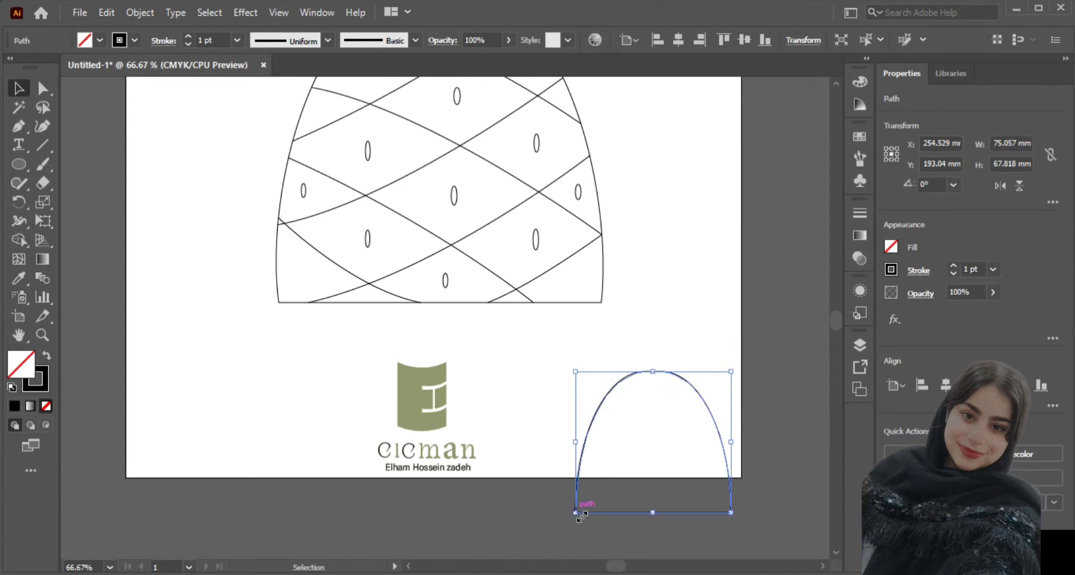
pyautogui.moveTo(576, 442); pyautogui.dragTo(607, 449)
# - Move the arch onto the dome's base as the doorway and adjust its width
pyautogui.scroll(2, 672, 476)
pyautogui.moveTo(722, 485); pyautogui.dragTo(461, 274)
pyautogui.scroll(2, 399, 296)
pyautogui.moveTo(532, 433); pyautogui.dragTo(549, 427)
# - Paste a copy of the arch in front and shrink it into an inner door opening aligned to the base
pyautogui.hotkey('ctrl', 'c')
pyautogui.hotkey('ctrl', 'f')
pyautogui.moveTo(442, 410); pyautogui.dragTo(442, 434)
pyautogui.click(470, 465)
pyautogui.scroll(2, 470, 452)
pyautogui.moveTo(614, 387); pyautogui.dragTo(615, 393)
pyautogui.click(561, 489)
pyautogui.scroll(-1, 561, 489)
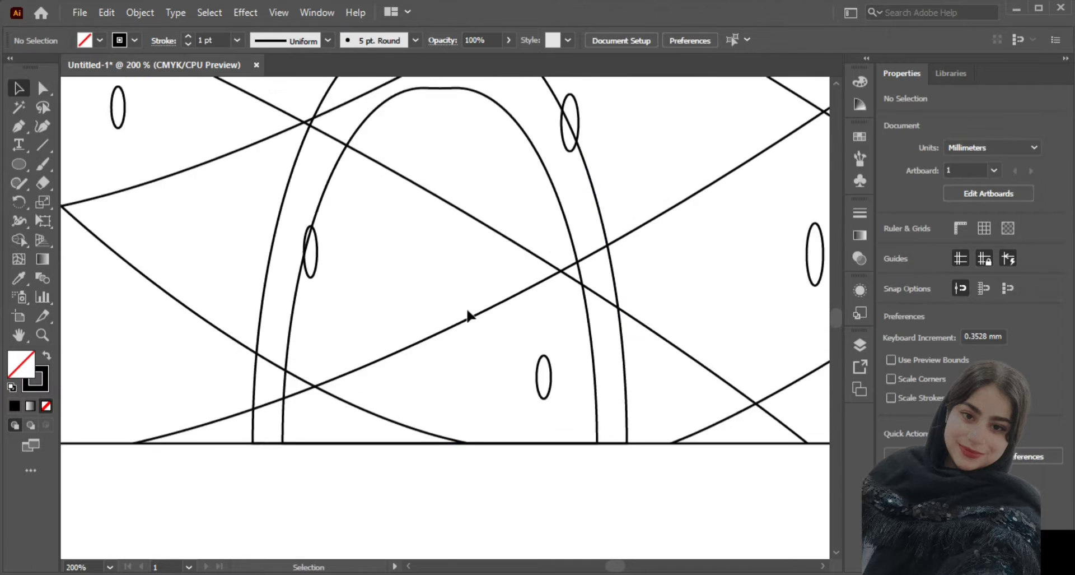
# - Delete the small ellipse crossed by the doorway's left edge
pyautogui.click(19, 126)
pyautogui.click(19, 88)
pyautogui.click(306, 322)
pyautogui.press('Delete')
pyautogui.click(18, 126)
pyautogui.click(444, 136)
pyautogui.click(304, 491)
pyautogui.moveTo(266, 371); pyautogui.dragTo(326, 369)
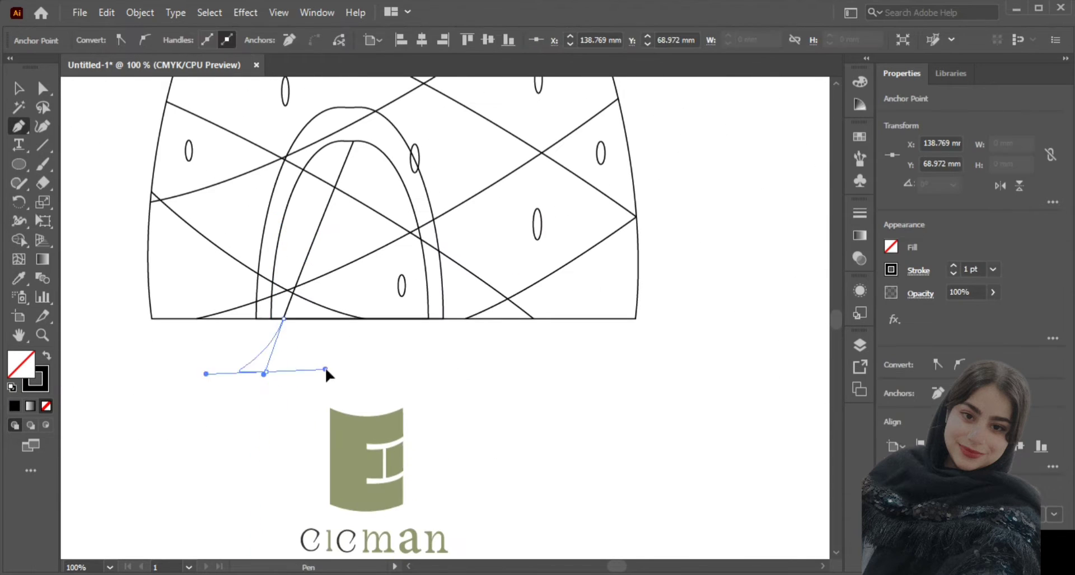
pyautogui.hotkey('ctrl', 'z')
pyautogui.hotkey('ctrl', 'z')
pyautogui.hotkey('ctrl', 'z')
# - Draw a narrow curved sliver along the inner doorway's left side, from its top to the base, closed along the arch outline
pyautogui.click(344, 141)
pyautogui.moveTo(289, 318); pyautogui.dragTo(301, 423)
pyautogui.click(289, 319)
pyautogui.click(271, 319)
pyautogui.scroll(1, 317, 140)
pyautogui.moveTo(358, 143); pyautogui.dragTo(465, 128)
pyautogui.hotkey('ctrl', 'z')
pyautogui.moveTo(317, 161); pyautogui.dragTo(393, 129)
pyautogui.click(317, 214)
pyautogui.scroll(2, 359, 197)
pyautogui.moveTo(355, 193); pyautogui.dragTo(401, 198)
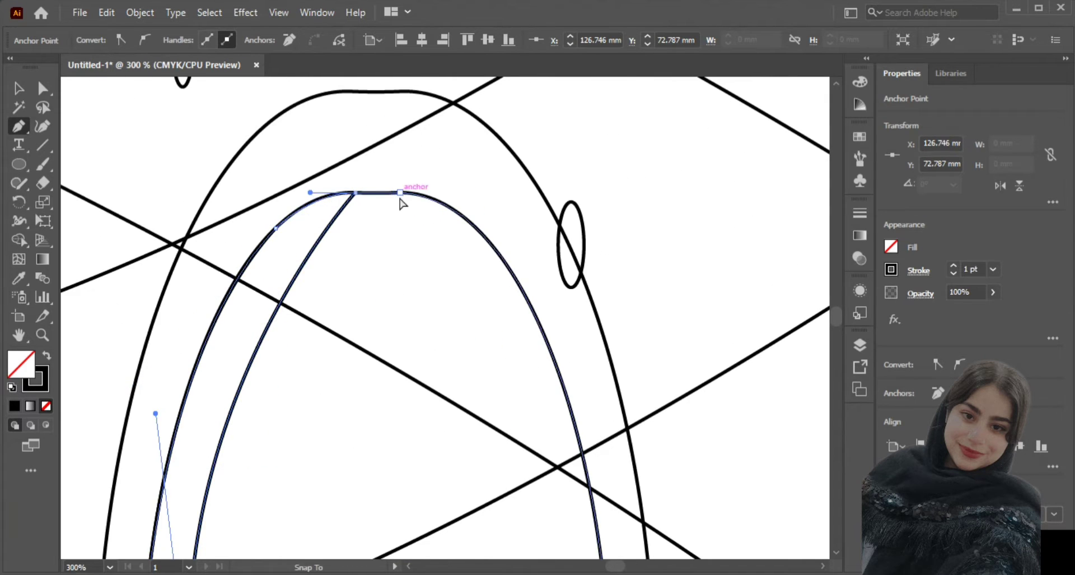
pyautogui.click(19, 88)
pyautogui.scroll(-3, 381, 188)
pyautogui.click(159, 217)
# - Draw an ellipse beside the logo, merge it with an overlapping copy, and narrow the result into a rounded window frame
pyautogui.click(18, 164)
pyautogui.moveTo(522, 423)
pyautogui.mouseDown()
pyautogui.moveTo(588, 498)
pyautogui.moveTo(601, 474)
pyautogui.mouseUp()
pyautogui.click(18, 88)
pyautogui.scroll(-2, 583, 431)
pyautogui.scroll(1, 583, 431)
pyautogui.keyDown('shift'); pyautogui.click(495, 368); pyautogui.keyUp('shift')
pyautogui.click(18, 239)
pyautogui.moveTo(505, 387); pyautogui.dragTo(601, 387)
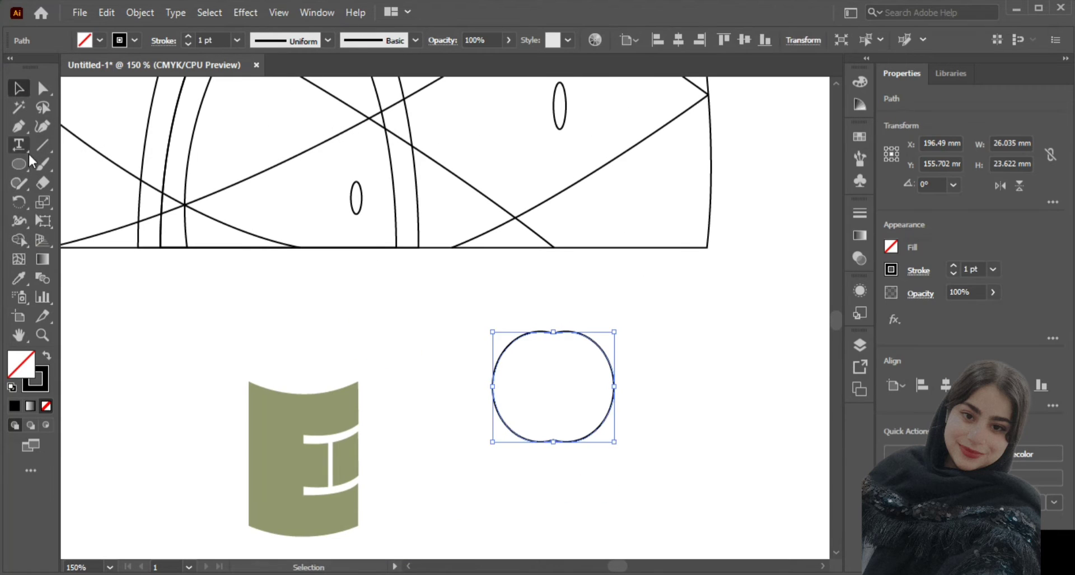
pyautogui.click(18, 88)
pyautogui.click(612, 383)
# - Draw a smaller upright ellipse inside the window frame and size it as the window opening
pyautogui.click(18, 164)
pyautogui.moveTo(536, 353); pyautogui.dragTo(592, 431)
pyautogui.click(18, 88)
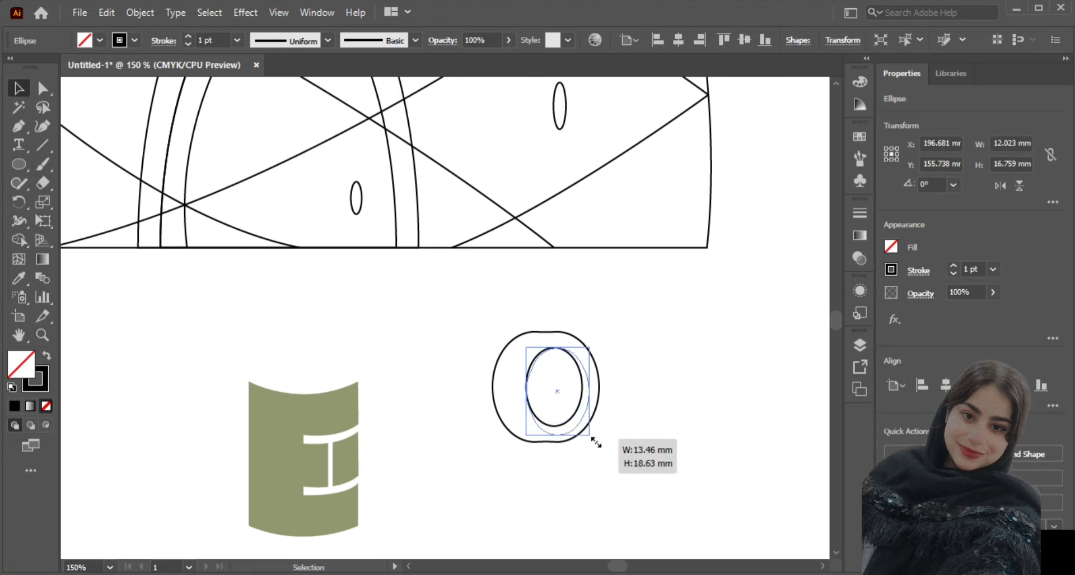
# - Draw a crescent along the right inner edge of the window opening with the Pen tool
pyautogui.press('p')
pyautogui.click(554, 344)
pyautogui.moveTo(505, 469); pyautogui.dragTo(506, 471)
pyautogui.click(554, 428)
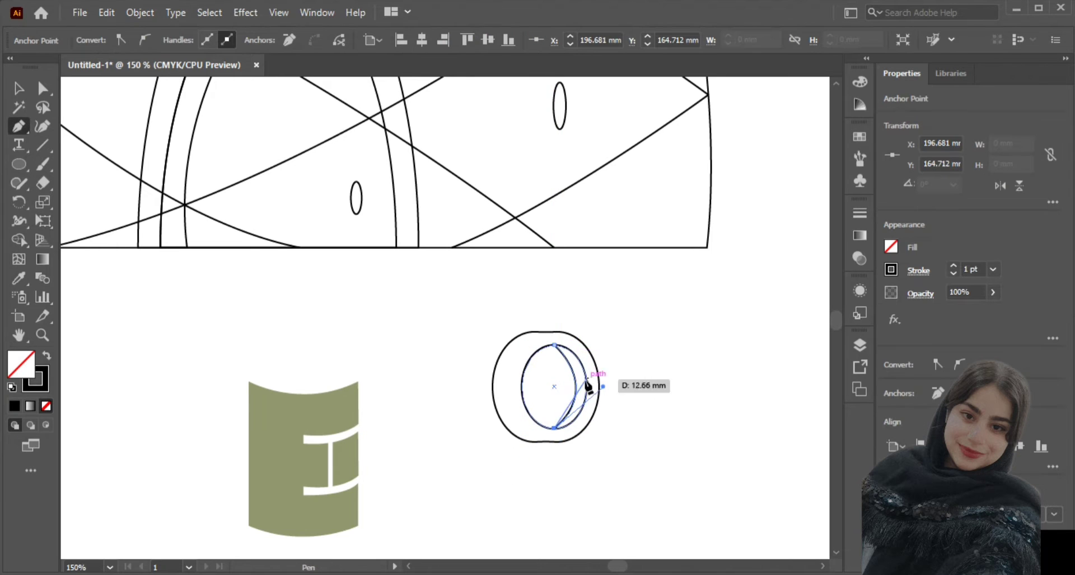
pyautogui.hotkey('ctrl', 'z')
pyautogui.scroll(3, 591, 396)
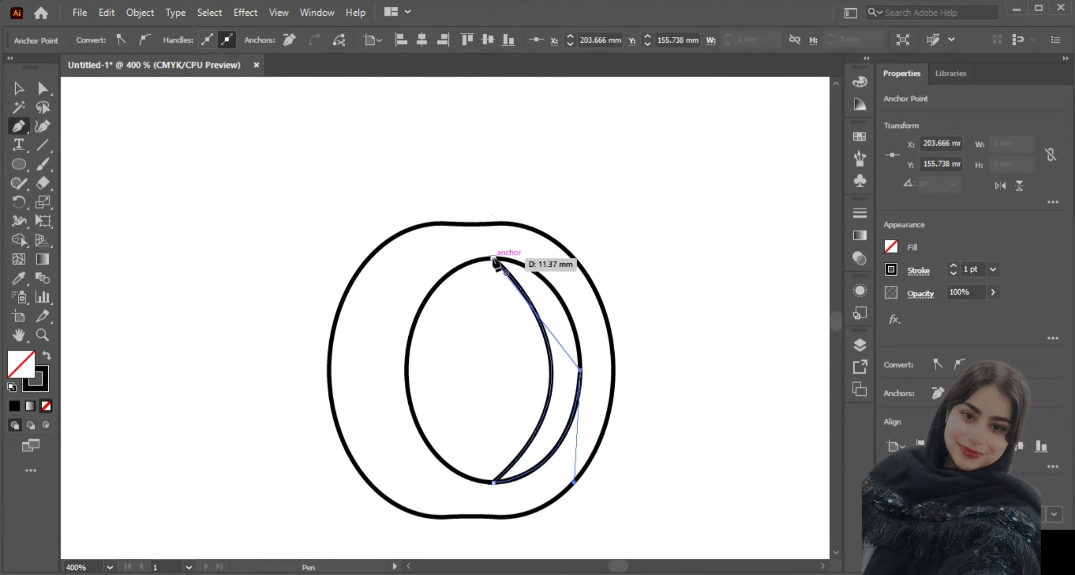
# - Select the whole window and place a copy of it to the right of the original
pyautogui.press('v')
pyautogui.moveTo(629, 161); pyautogui.dragTo(380, 330)
pyautogui.scroll(-2, 381, 329)
pyautogui.hotkey('ctrl', 'c')
pyautogui.hotkey('ctrl', 'v')
pyautogui.moveTo(453, 315); pyautogui.dragTo(641, 350)
# - Mirror the copied window so its crescent is on the left, and group its parts
pyautogui.click(657, 354)
pyautogui.moveTo(723, 269); pyautogui.dragTo(566, 386)
pyautogui.moveTo(550, 354); pyautogui.dragTo(714, 346)
pyautogui.scroll(-2, 714, 345)
pyautogui.hotkey('ctrl', 'g')
# - Place the mirrored window on the dome above and to the left of the doorway
pyautogui.scroll(4, 679, 356)
pyautogui.moveTo(666, 497); pyautogui.dragTo(342, 137)
pyautogui.moveTo(343, 267); pyautogui.dragTo(318, 241)
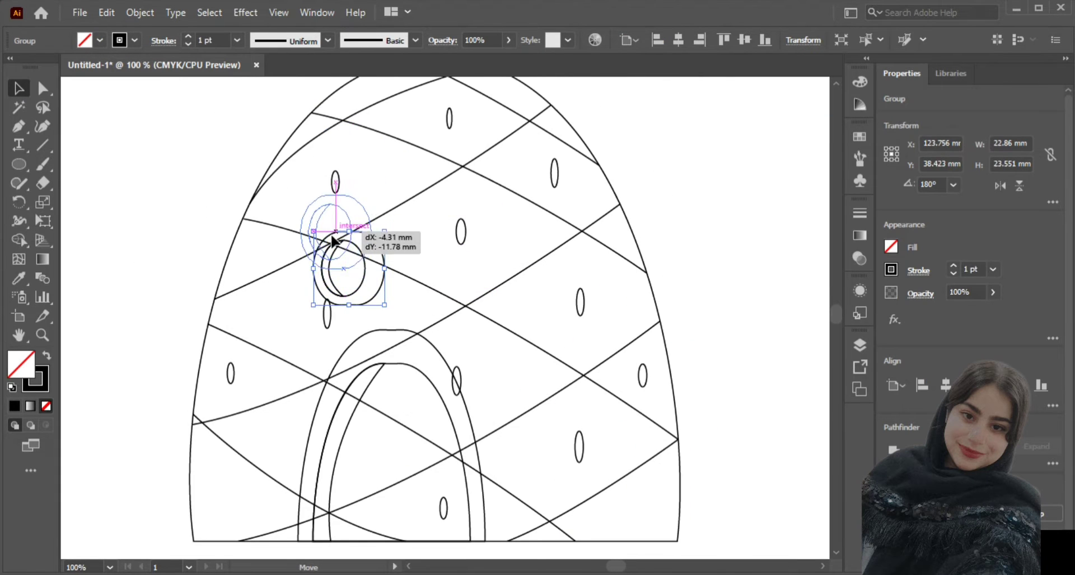
# - Group the original window's parts and place it on the dome to the right of the doorway
pyautogui.moveTo(614, 467); pyautogui.dragTo(528, 564)
pyautogui.hotkey('ctrl', 'g')
pyautogui.moveTo(585, 507); pyautogui.dragTo(580, 261)
pyautogui.click(748, 295)
pyautogui.scroll(-1, 722, 336)
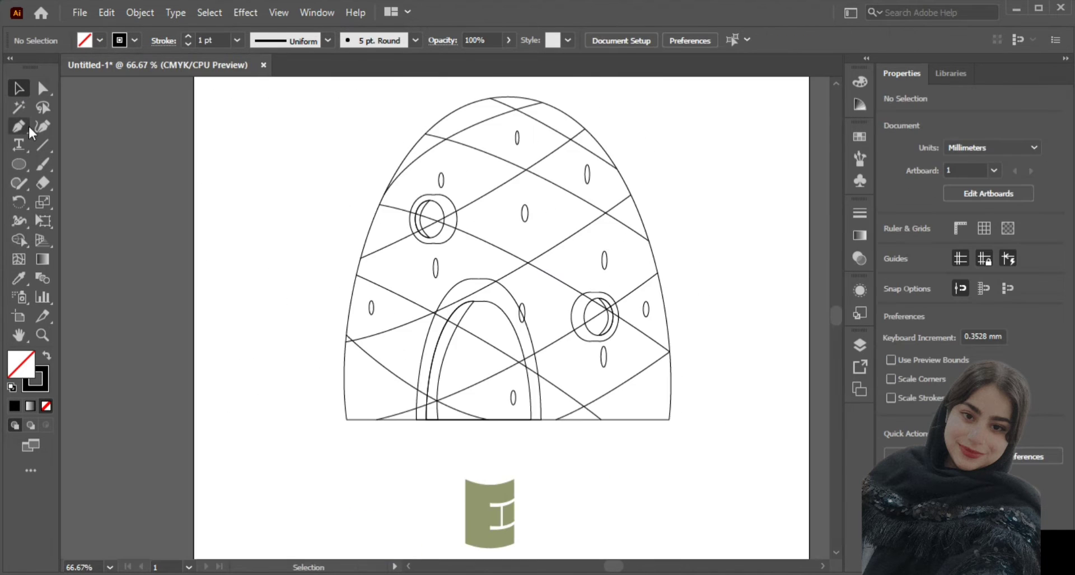
# - Draw a tall, right-leaning leaf rising from the top of the dome with the Pen tool
pyautogui.click(22, 127)
pyautogui.scroll(3, 538, 124)
pyautogui.click(518, 183)
pyautogui.moveTo(562, 133); pyautogui.dragTo(587, 128)
pyautogui.moveTo(573, 148); pyautogui.dragTo(569, 162)
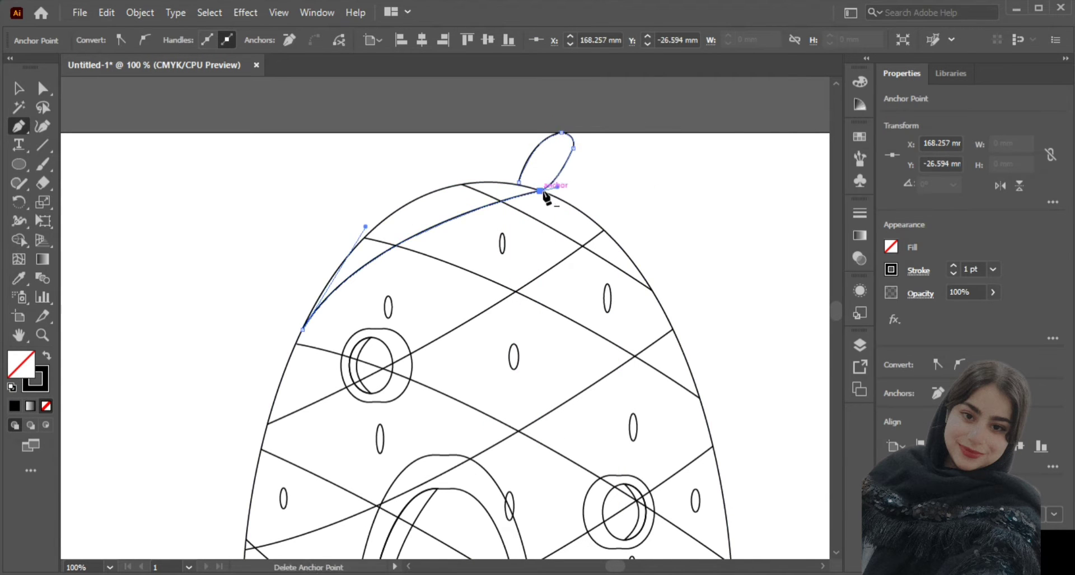
# - Extend the open left end of the leaf so it meets the dome's outline
pyautogui.scroll(2, 545, 195)
pyautogui.scroll(3, 513, 181)
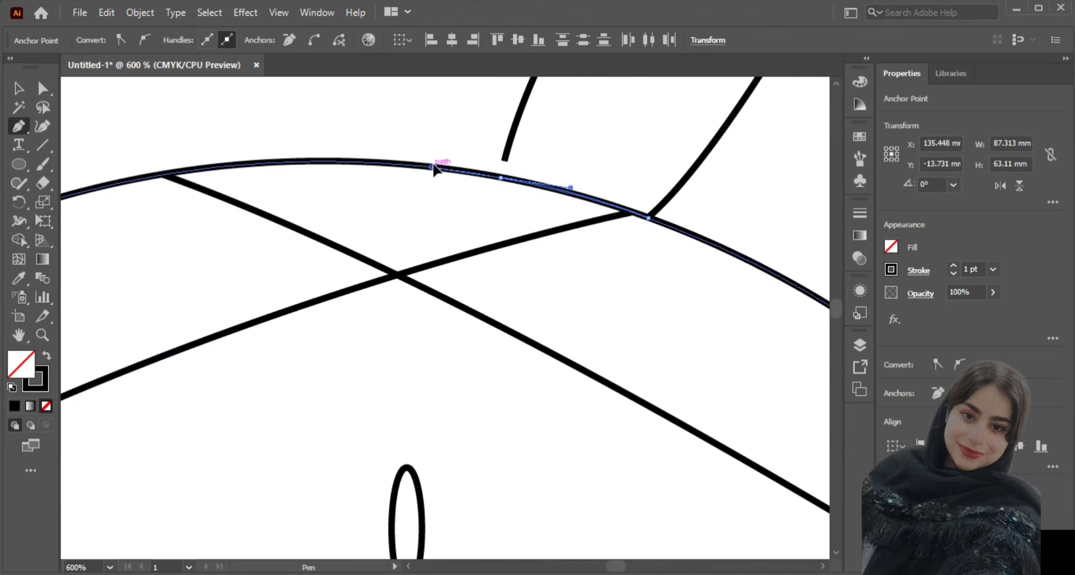
pyautogui.click(505, 161)
pyautogui.scroll(-3, 506, 163)
pyautogui.keyDown('ctrl'); pyautogui.click(566, 273); pyautogui.keyUp('ctrl')
pyautogui.scroll(3, 571, 273)
# - Draw a smaller second leaf from the first leaf's right base, curving back to the dome's outline
pyautogui.click(485, 255)
pyautogui.scroll(-2, 485, 255)
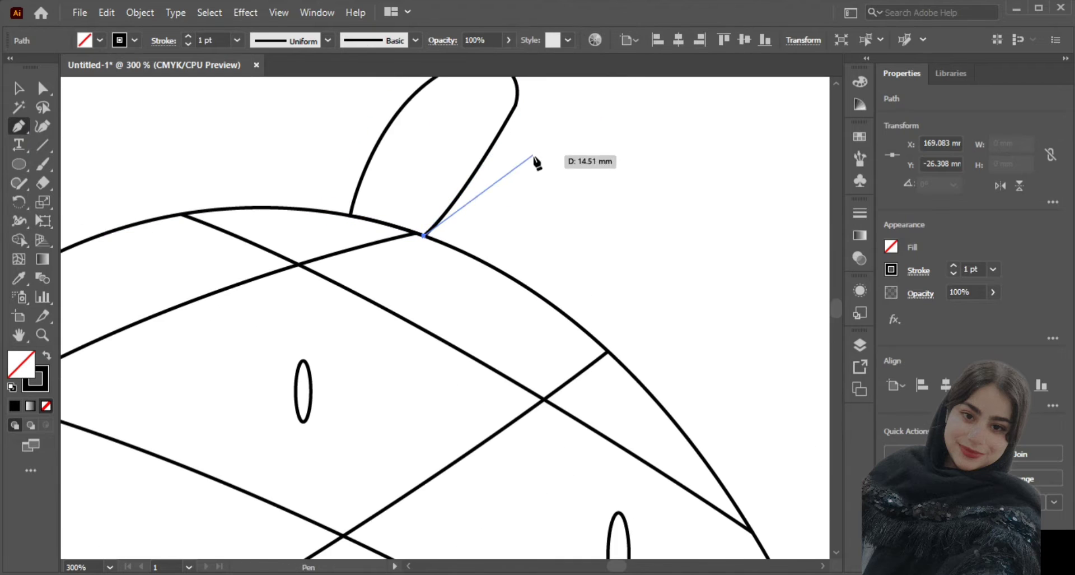
pyautogui.moveTo(528, 151); pyautogui.dragTo(578, 183)
pyautogui.moveTo(468, 254); pyautogui.dragTo(401, 295)
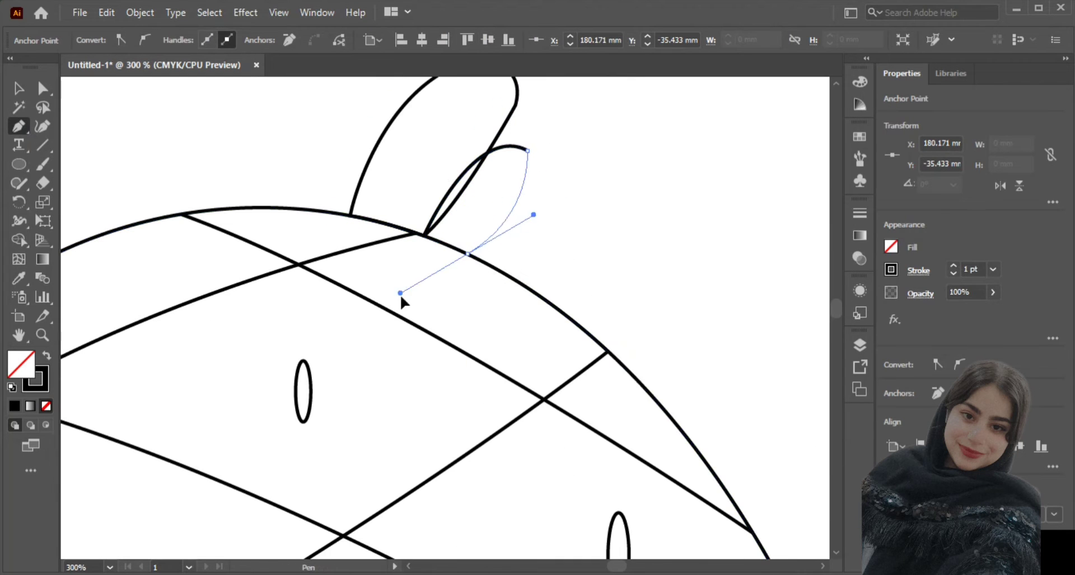
# - Try to close the small right leaf's base with a curve following the dome's outline
pyautogui.click(476, 257)
pyautogui.scroll(3, 424, 240)
pyautogui.click(424, 223)
pyautogui.scroll(-2, 418, 242)
pyautogui.hotkey('ctrl', 'z')
pyautogui.scroll(3, 426, 233)
pyautogui.moveTo(402, 244); pyautogui.dragTo(313, 216)
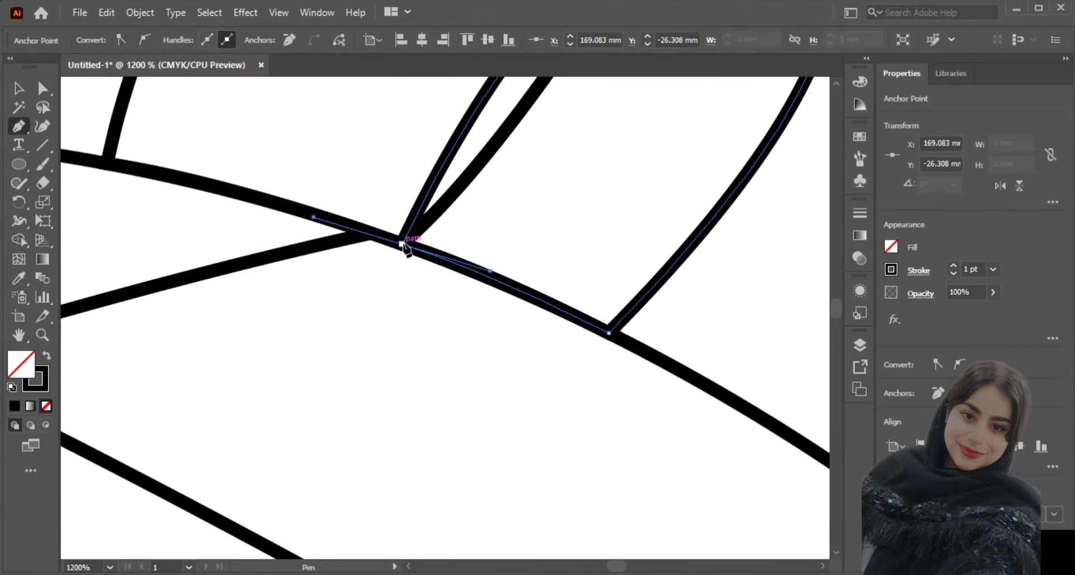
pyautogui.press('v')
pyautogui.hotkey('ctrl', 'z')
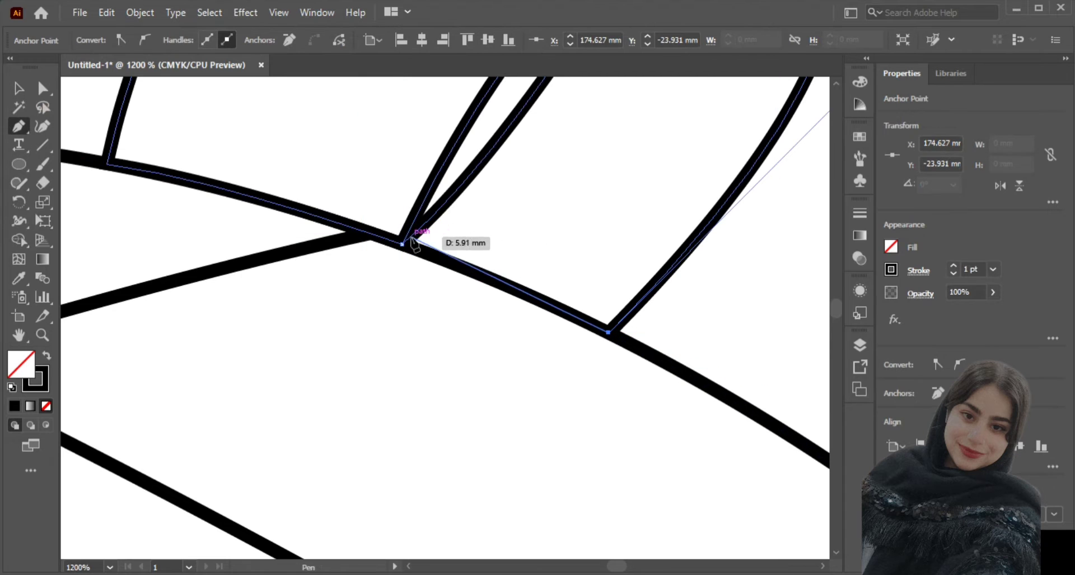
# - Close the base of the small right leaf along the dome's outline, ending at the leaf's starting point
pyautogui.press('v')
pyautogui.moveTo(114, 122); pyautogui.dragTo(79, 106)
pyautogui.press('p')
pyautogui.click(609, 332)
pyautogui.click(402, 243)
pyautogui.press('v')
pyautogui.moveTo(397, 200); pyautogui.dragTo(435, 216)
pyautogui.scroll(-3, 466, 249)
pyautogui.click(652, 264)
# - Draw a tall upright leaf at the dome's top, beside the large right leaf, and close its base along the dome's outline
pyautogui.scroll(-2, 560, 247)
pyautogui.press('p')
pyautogui.click(502, 245)
pyautogui.moveTo(459, 118); pyautogui.dragTo(395, 117)
pyautogui.click(470, 117)
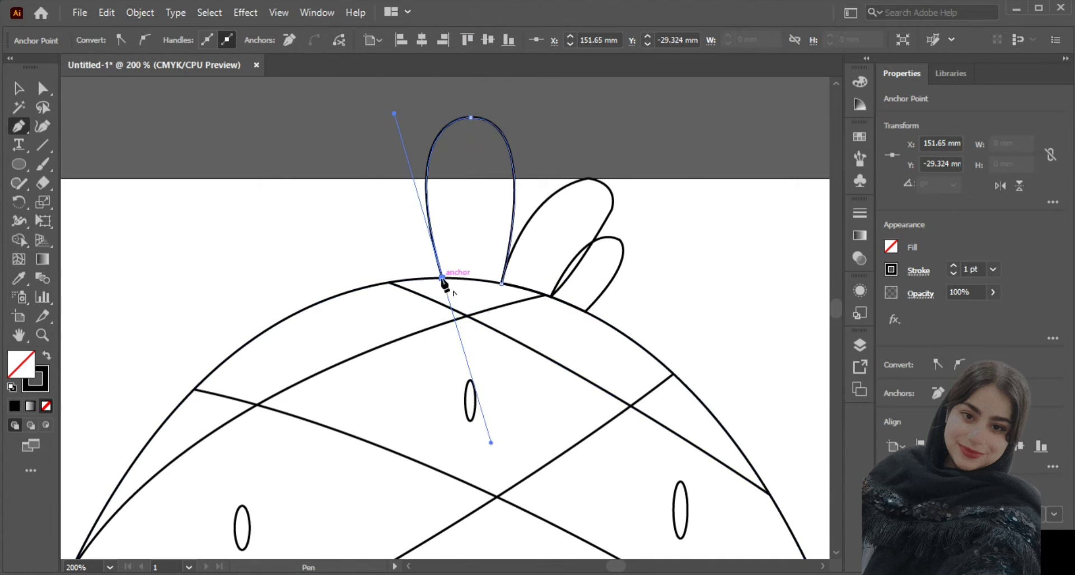
pyautogui.click(442, 277)
pyautogui.scroll(3, 489, 302)
pyautogui.moveTo(529, 245); pyautogui.dragTo(612, 262)
pyautogui.scroll(-1, 553, 322)
# - Try to place a horizontally flipped copy of a leaf on the dome's left side
pyautogui.click(19, 89)
pyautogui.hotkey('ctrl', 'c')
pyautogui.hotkey('ctrl', 'v')
pyautogui.click(1001, 186)
pyautogui.moveTo(478, 412); pyautogui.dragTo(290, 262)
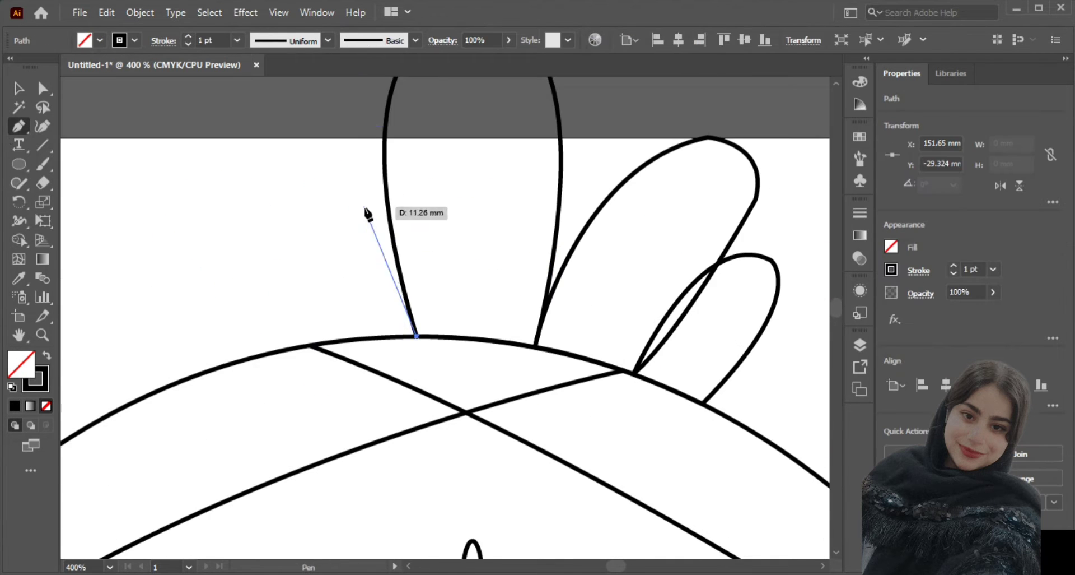
# - Draw a left-leaning leaf from the middle leaf's left base with the Pen tool and close it on the dome's outline
pyautogui.moveTo(273, 143); pyautogui.dragTo(176, 162)
pyautogui.click(274, 143)
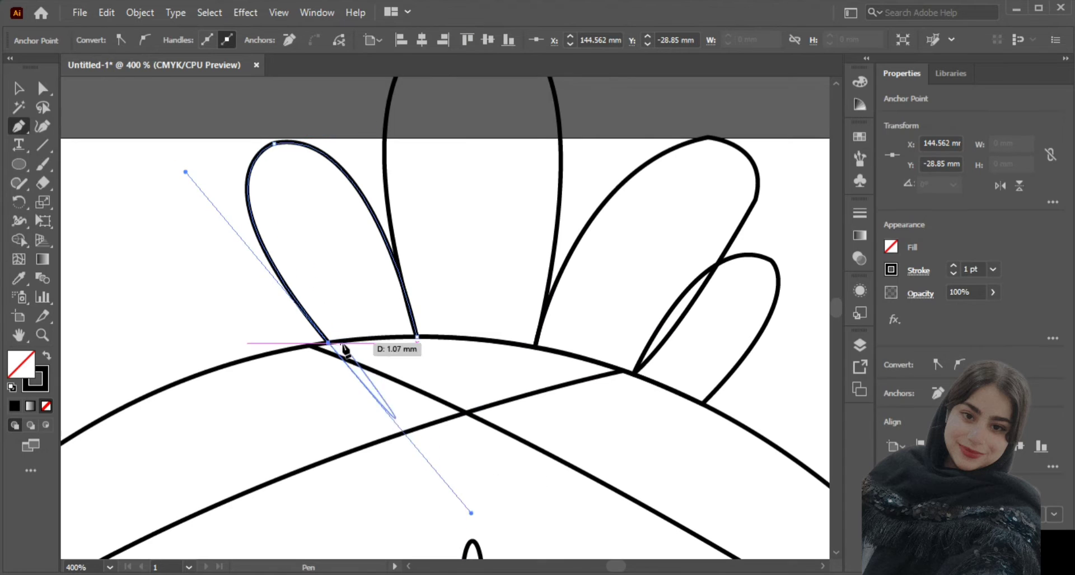
pyautogui.click(328, 342)
pyautogui.click(417, 336)
pyautogui.click(19, 88)
pyautogui.click(123, 185)
# - Draw a smaller leaf from the left leaf's outer base and close its base along the dome's outline
pyautogui.click(19, 127)
pyautogui.click(328, 342)
pyautogui.moveTo(232, 249); pyautogui.dragTo(171, 266)
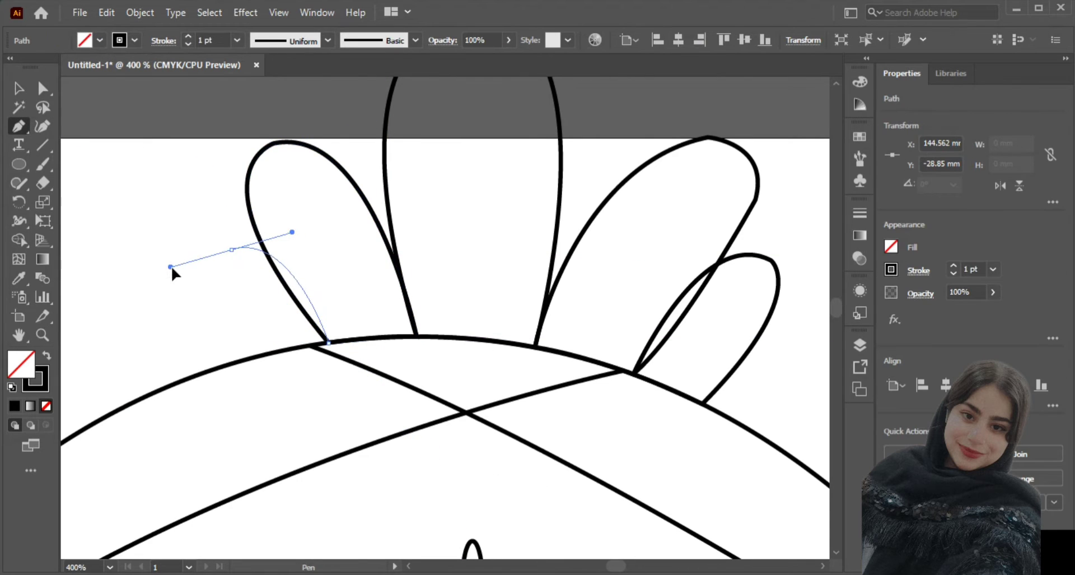
pyautogui.click(232, 249)
pyautogui.moveTo(280, 352); pyautogui.dragTo(377, 423)
pyautogui.click(280, 352)
pyautogui.scroll(2, 329, 349)
pyautogui.moveTo(331, 321); pyautogui.dragTo(363, 323)
pyautogui.click(19, 89)
pyautogui.scroll(-1, 276, 270)
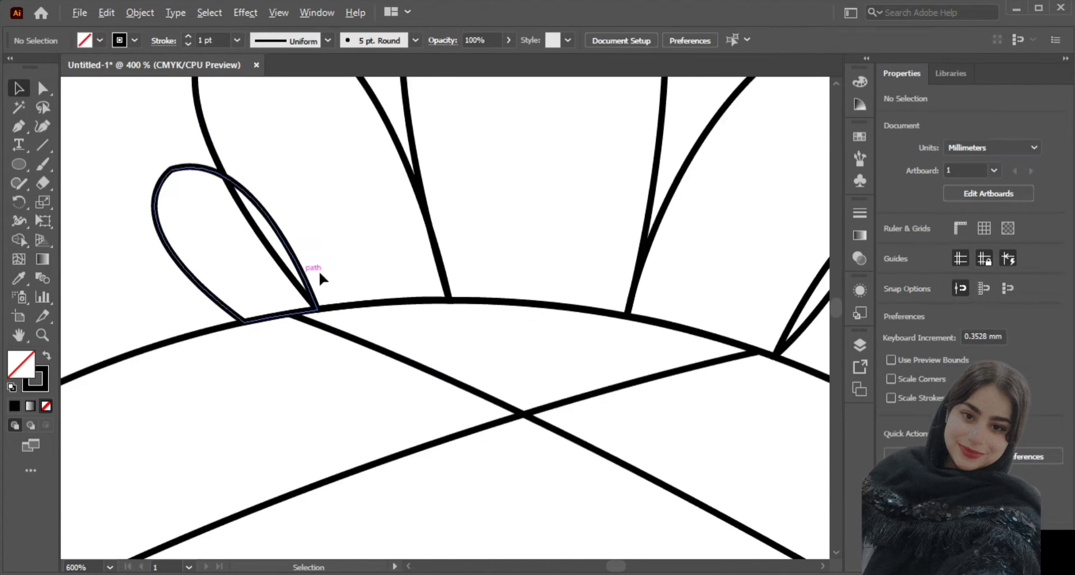
# - Round the large right leaf's tip with a radius of about 4.3 mm and soften the small left leaf's tip
pyautogui.click(679, 165)
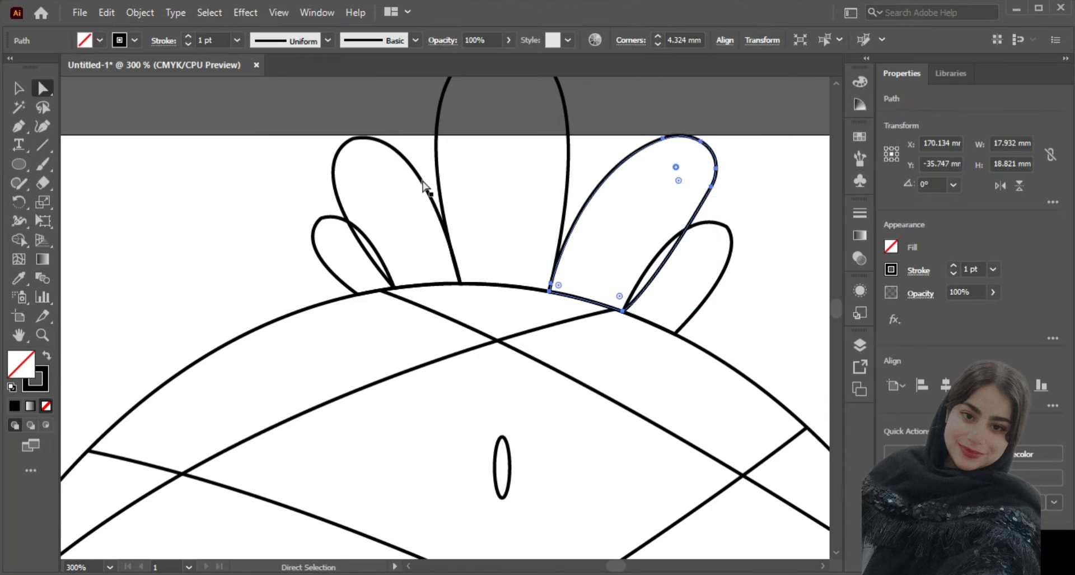
pyautogui.click(423, 182)
pyautogui.scroll(2, 424, 182)
pyautogui.click(19, 89)
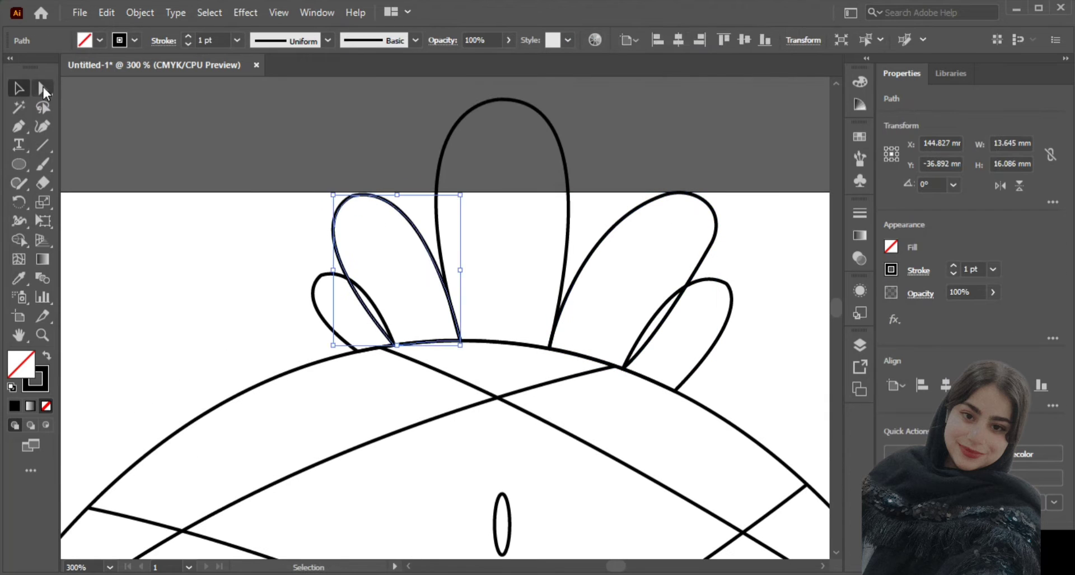
pyautogui.moveTo(329, 289); pyautogui.dragTo(342, 309)
# - Round the tip of the small right leaf with a corner radius of about 2.4 mm
pyautogui.click(19, 89)
pyautogui.click(730, 288)
pyautogui.click(43, 88)
pyautogui.moveTo(721, 293); pyautogui.dragTo(709, 301)
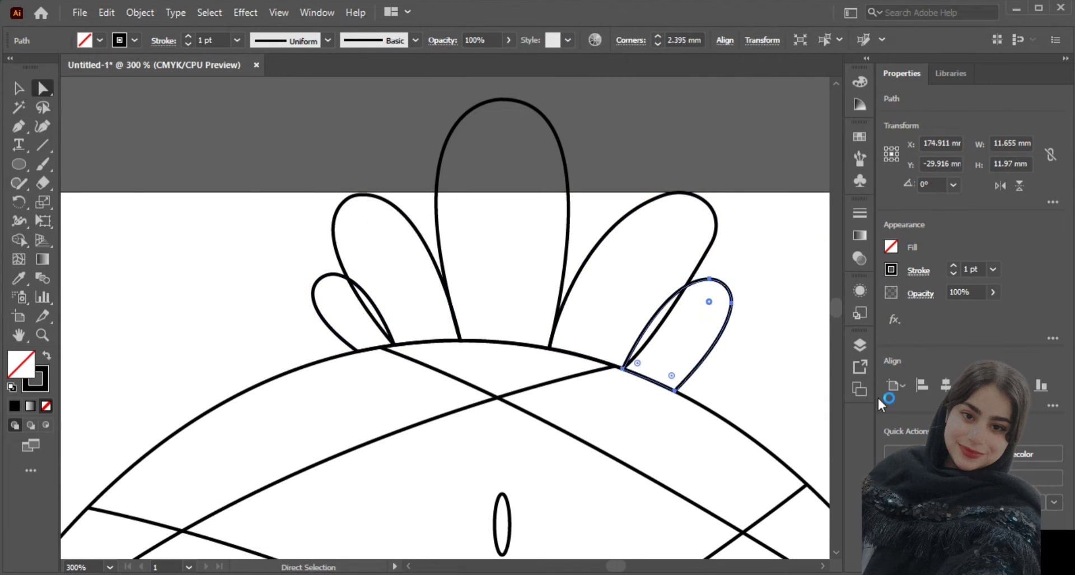
pyautogui.click(19, 89)
# - Narrow the small right leaf to about 9.7 mm wide and reposition it on the dome
pyautogui.click(576, 281)
pyautogui.scroll(4, 560, 281)
pyautogui.moveTo(670, 356); pyautogui.dragTo(634, 351)
pyautogui.moveTo(595, 286); pyautogui.dragTo(602, 288)
pyautogui.click(679, 289)
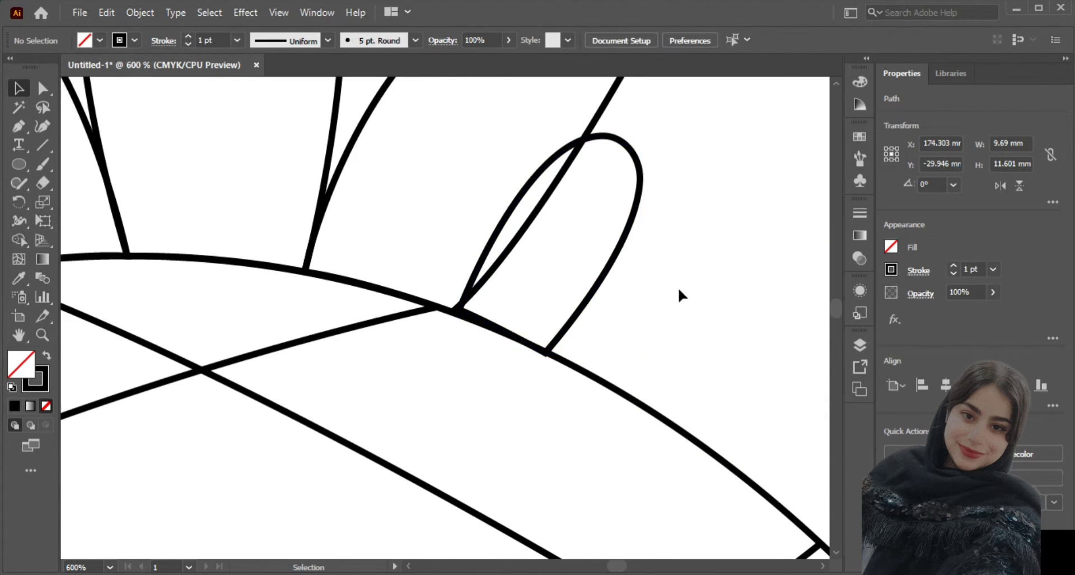
# - Rotate the small right leaf by about 1.8° and nudge it until its base lies on the dome's outline
pyautogui.scroll(2, 563, 354)
pyautogui.click(555, 319)
pyautogui.moveTo(726, 362); pyautogui.dragTo(731, 359)
pyautogui.click(679, 280)
pyautogui.moveTo(376, 225); pyautogui.dragTo(372, 221)
pyautogui.scroll(2, 369, 289)
pyautogui.moveTo(382, 271); pyautogui.dragTo(381, 284)
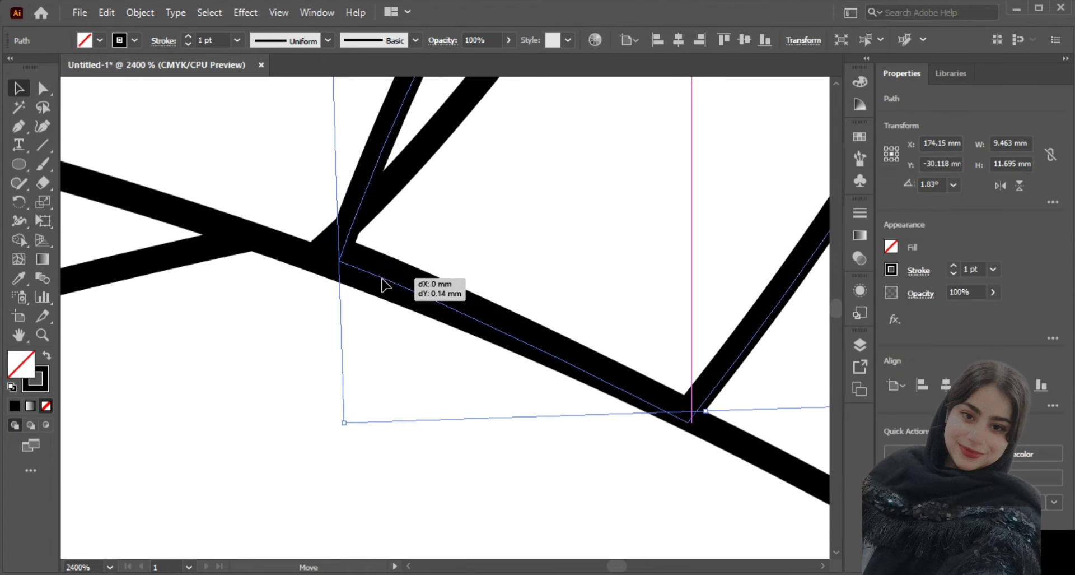
pyautogui.scroll(-1, 297, 342)
pyautogui.moveTo(816, 389); pyautogui.dragTo(817, 383)
pyautogui.scroll(-2, 434, 269)
pyautogui.click(755, 213)
pyautogui.scroll(-4, 664, 249)
pyautogui.scroll(-3, 509, 94)
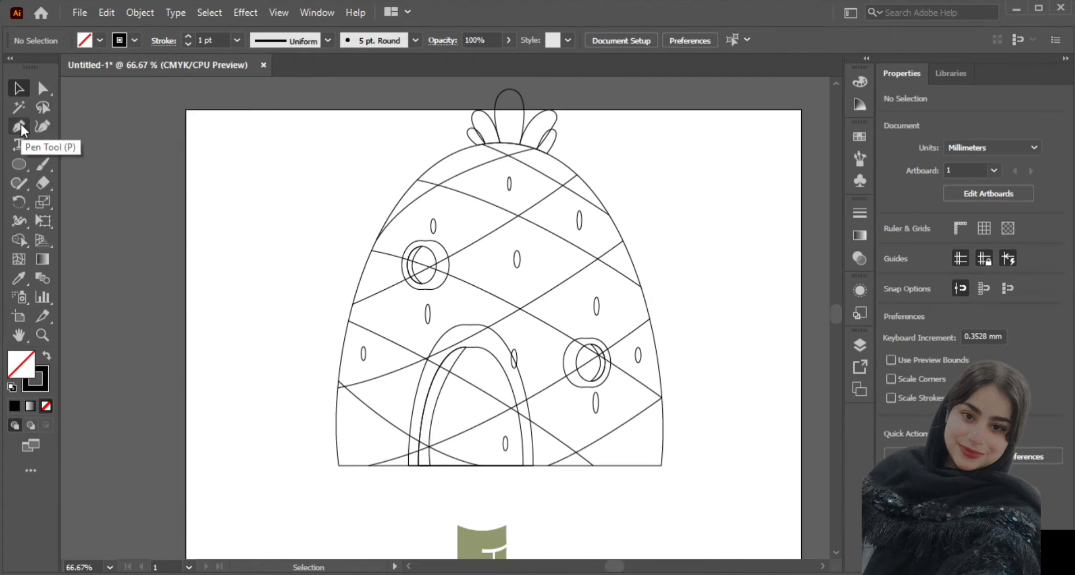
pyautogui.click(19, 126)
pyautogui.scroll(2, 709, 300)
pyautogui.click(19, 164)
pyautogui.scroll(1, 593, 247)
pyautogui.moveTo(474, 260); pyautogui.dragTo(630, 291)
pyautogui.hotkey('ctrl', 'z')
# - Draw a horizontal rounded bar about 15.4 by 2.3 mm across the dome's right edge and a vertical one about 2.5 by 16.5 mm at its outer end
pyautogui.moveTo(19, 163); pyautogui.dragTo(90, 182)
pyautogui.moveTo(500, 261); pyautogui.dragTo(598, 279)
pyautogui.moveTo(580, 173); pyautogui.dragTo(598, 279)
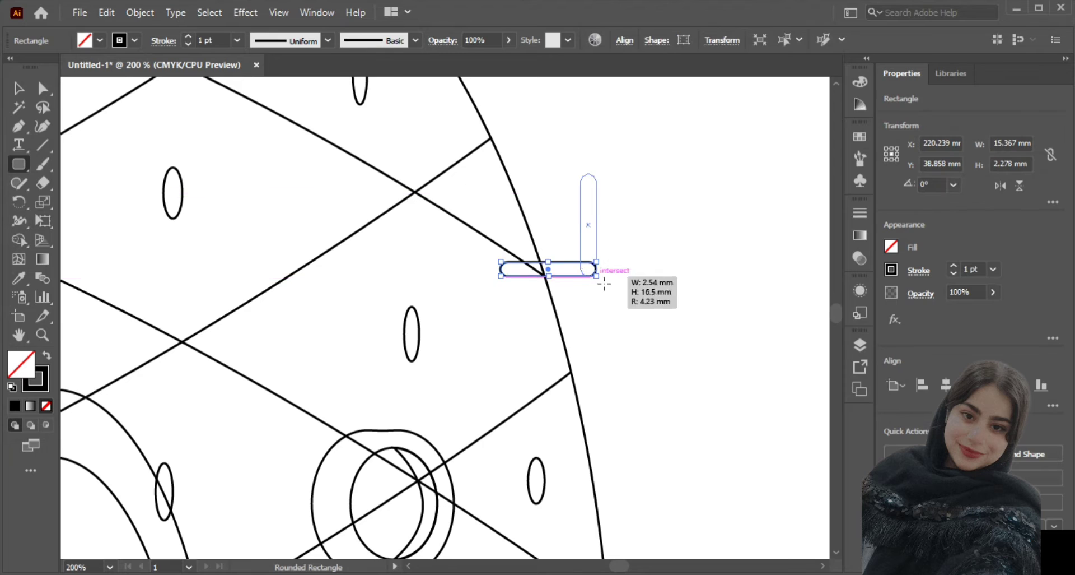
# - Draw a rounded rectangle about 9.5 by 14.2 mm atop the vertical bar and widen its upper end with perspective distortion
pyautogui.scroll(1, 566, 185)
pyautogui.moveTo(536, 146); pyautogui.dragTo(601, 235)
pyautogui.click(19, 88)
pyautogui.moveTo(566, 191); pyautogui.dragTo(580, 191)
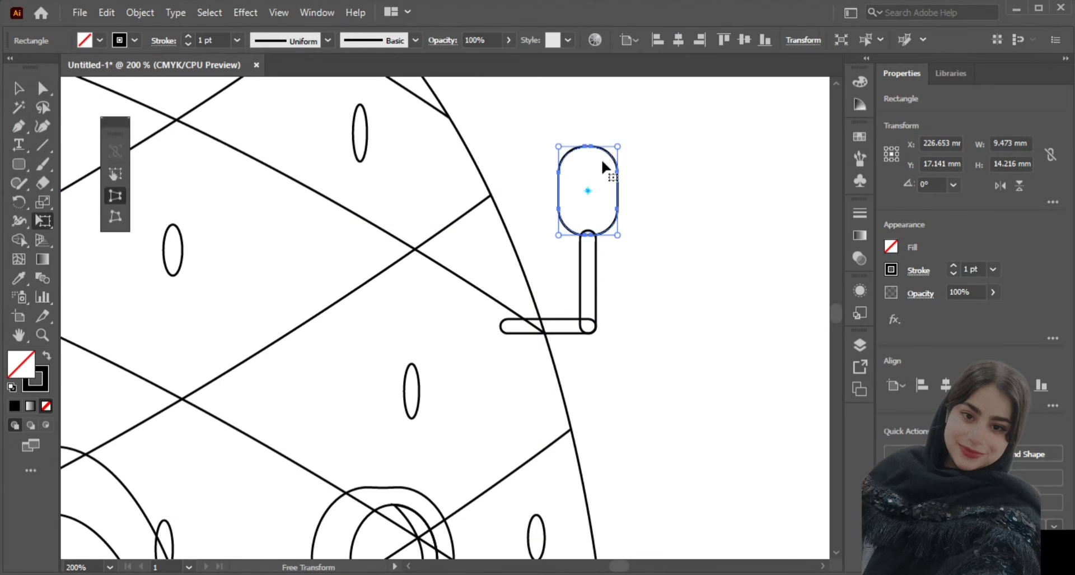
pyautogui.click(19, 88)
pyautogui.click(43, 88)
pyautogui.click(19, 88)
# - Merge the vertical and horizontal bars into one L-shaped pipe with the Shape Builder tool
pyautogui.moveTo(667, 130); pyautogui.dragTo(568, 350)
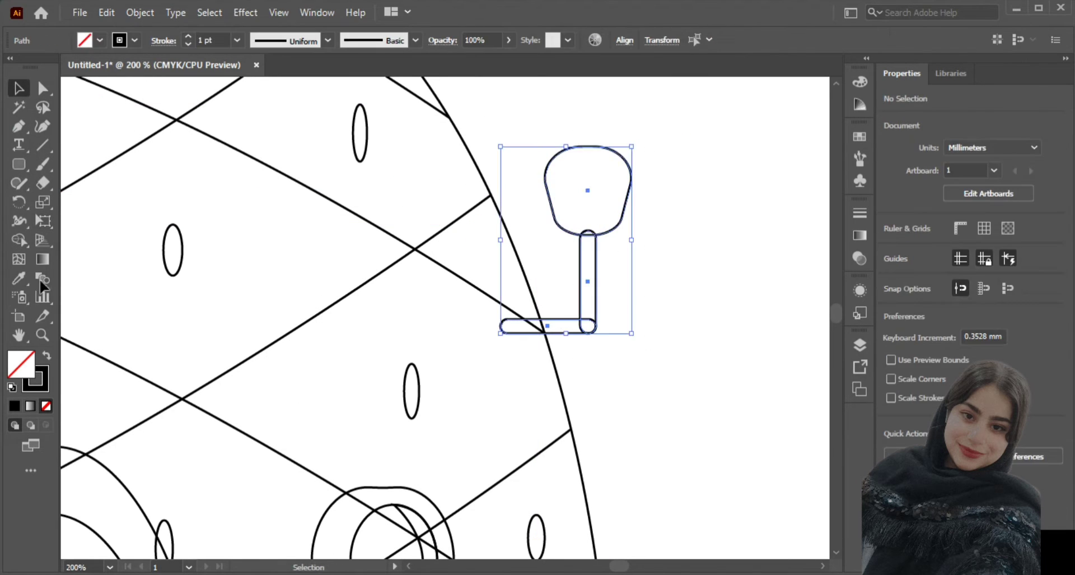
pyautogui.click(19, 240)
pyautogui.moveTo(590, 233); pyautogui.dragTo(588, 327)
pyautogui.click(19, 88)
pyautogui.hotkey('ctrl', 'z')
pyautogui.click(642, 244)
# - Try to lower the anchor point at the upper end of the L-shaped pipe
pyautogui.scroll(2, 642, 244)
pyautogui.click(554, 274)
pyautogui.click(43, 88)
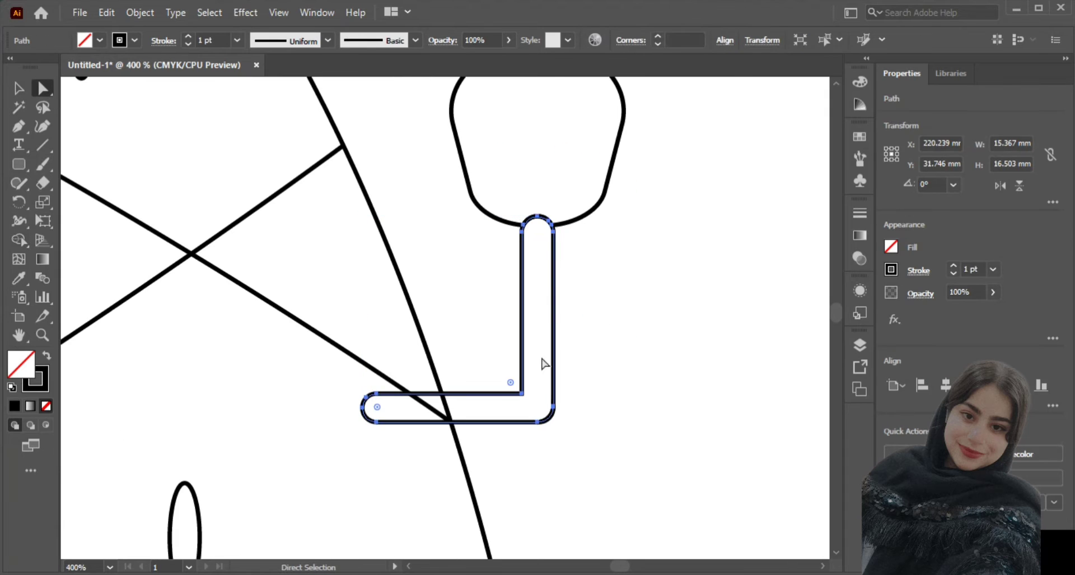
pyautogui.click(538, 215)
pyautogui.moveTo(538, 216); pyautogui.dragTo(536, 225)
pyautogui.hotkey('ctrl', 'z')
pyautogui.click(19, 88)
# - Draw a shallow curved line across the upper part of the chimney cap with the Pen tool
pyautogui.scroll(-1, 634, 252)
pyautogui.click(19, 126)
pyautogui.click(526, 166)
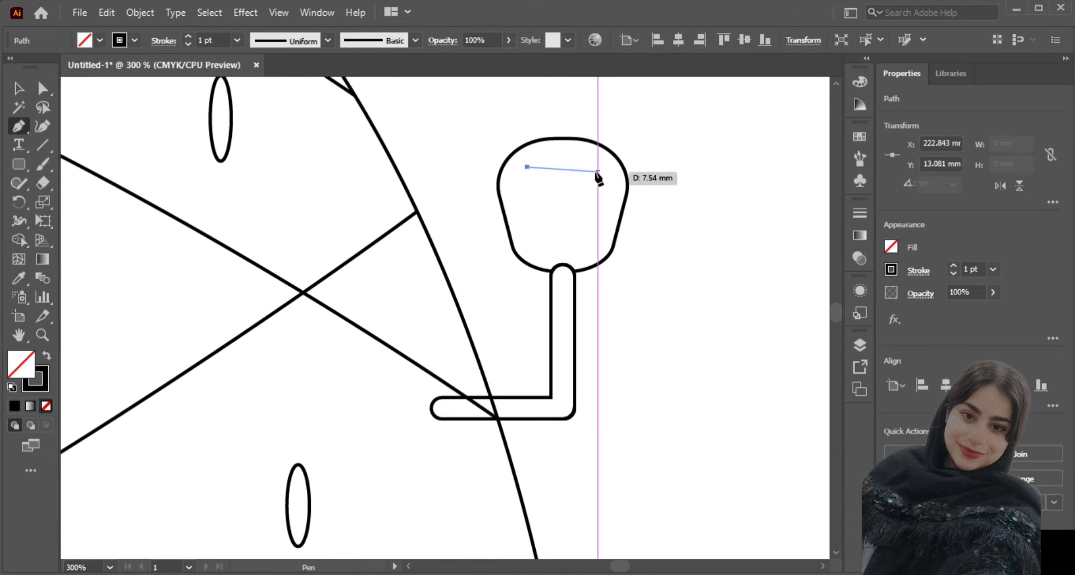
pyautogui.moveTo(597, 165); pyautogui.dragTo(634, 144)
pyautogui.click(19, 88)
# - Move the whole house drawing down and to the left so the leaves fit on the artboard
pyautogui.scroll(-3, 680, 190)
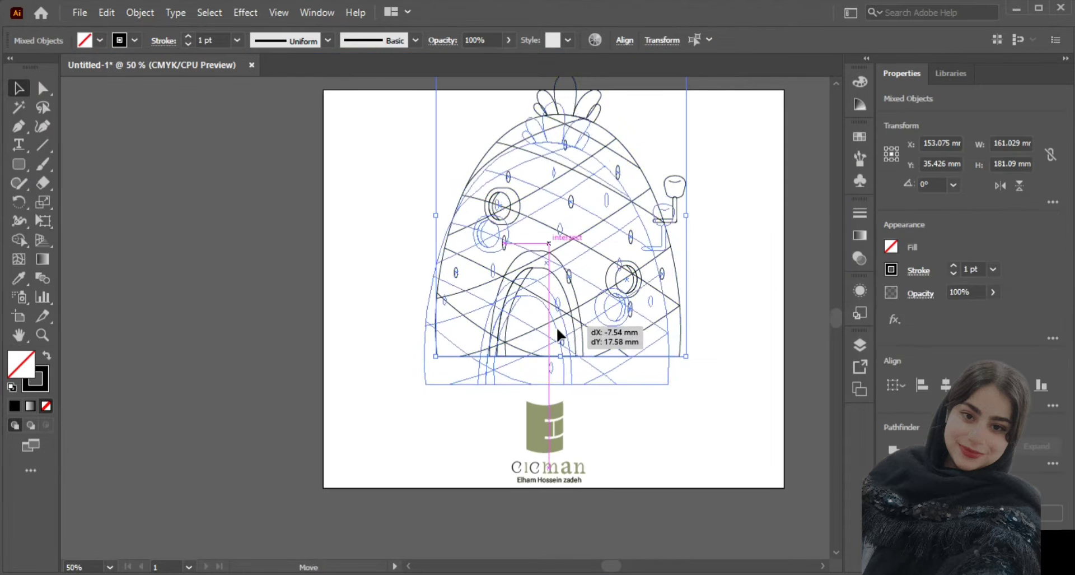
pyautogui.moveTo(466, 177); pyautogui.dragTo(390, 222)
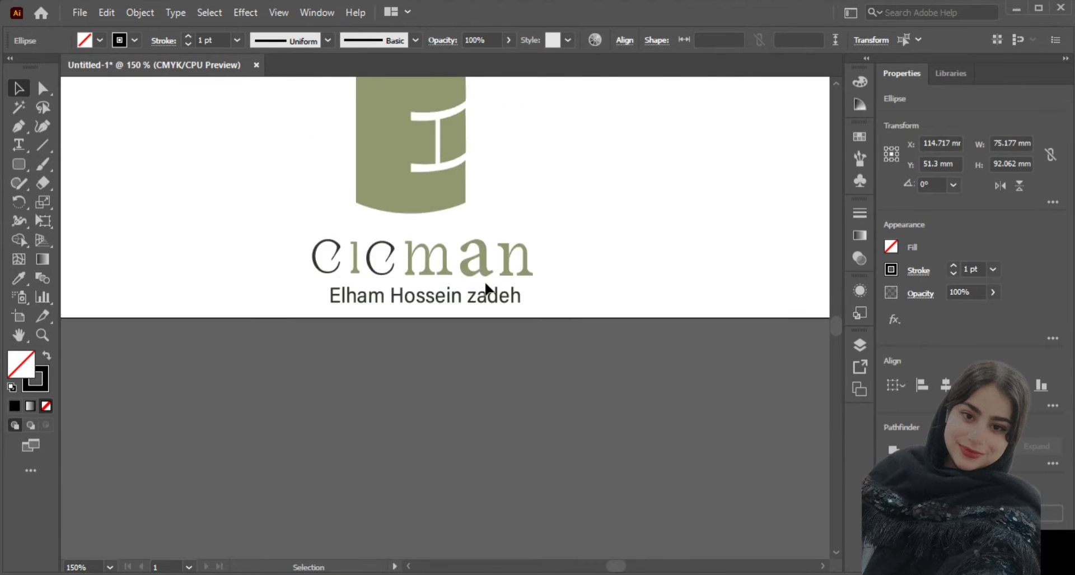
# - Fill all the small ellipses on the dome with orange
pyautogui.keyDown('shift'); pyautogui.click(567, 200); pyautogui.keyUp('shift')
pyautogui.click(100, 40)
pyautogui.click(154, 66)
pyautogui.click(143, 219)
# - Select all the crossing diamond-pattern lines and give them an orange stroke
pyautogui.click(381, 146)
pyautogui.keyDown('shift'); pyautogui.click(488, 148); pyautogui.keyUp('shift')
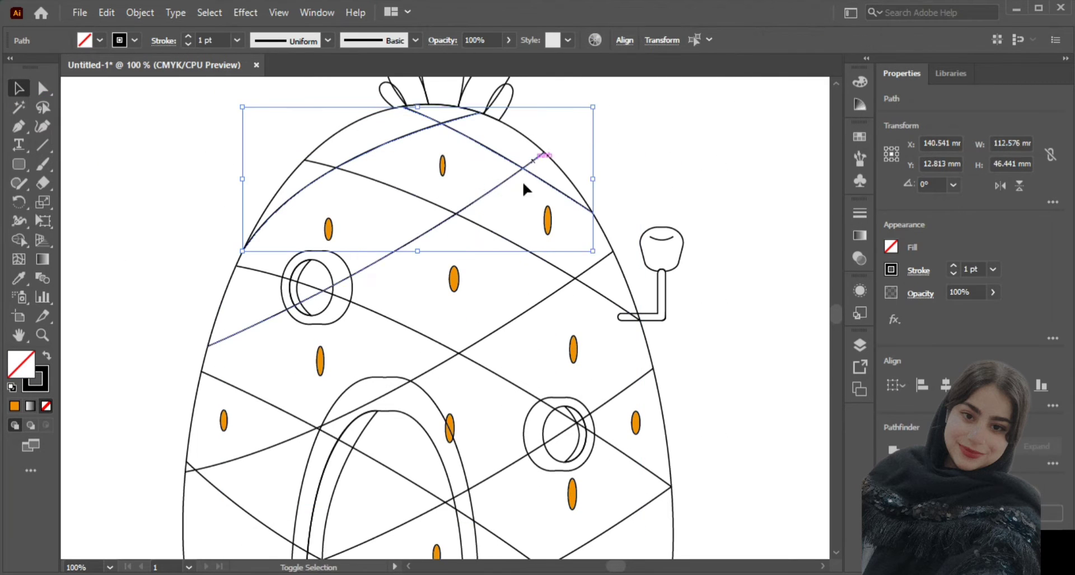
pyautogui.keyDown('shift'); pyautogui.click(517, 318); pyautogui.keyUp('shift')
pyautogui.scroll(-7, 448, 386)
pyautogui.keyDown('shift'); pyautogui.click(258, 385); pyautogui.keyUp('shift')
pyautogui.scroll(8, 280, 269)
pyautogui.click(134, 40)
pyautogui.click(153, 67)
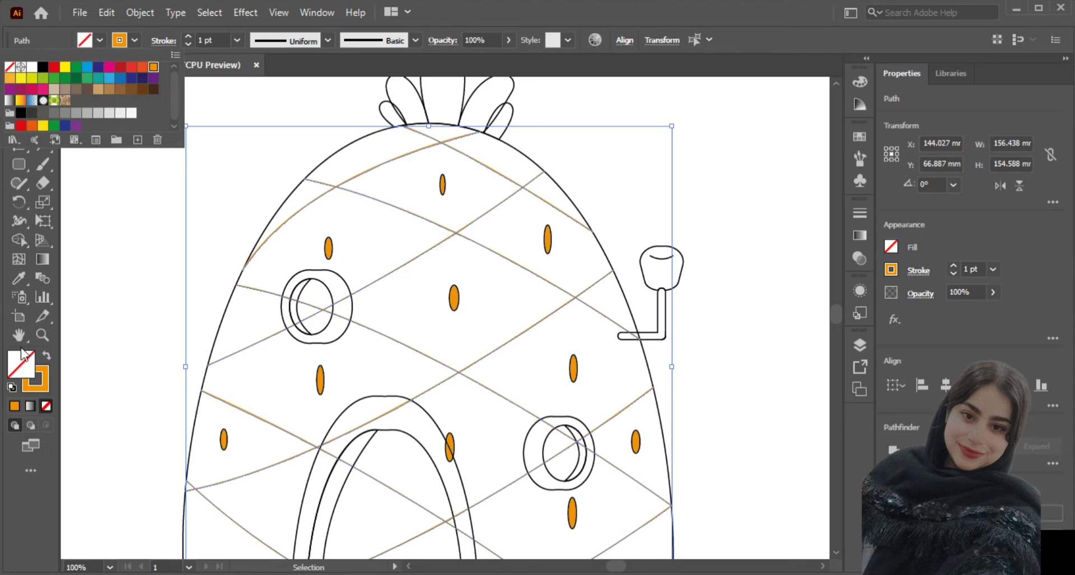
pyautogui.doubleClick(21, 363)
pyautogui.press('Escape')
pyautogui.doubleClick(42, 386)
pyautogui.click(706, 196)
pyautogui.click(745, 224)
# - Fill the dome's body with orange and soften the color to E89C42
pyautogui.scroll(-1, 745, 224)
pyautogui.click(615, 235)
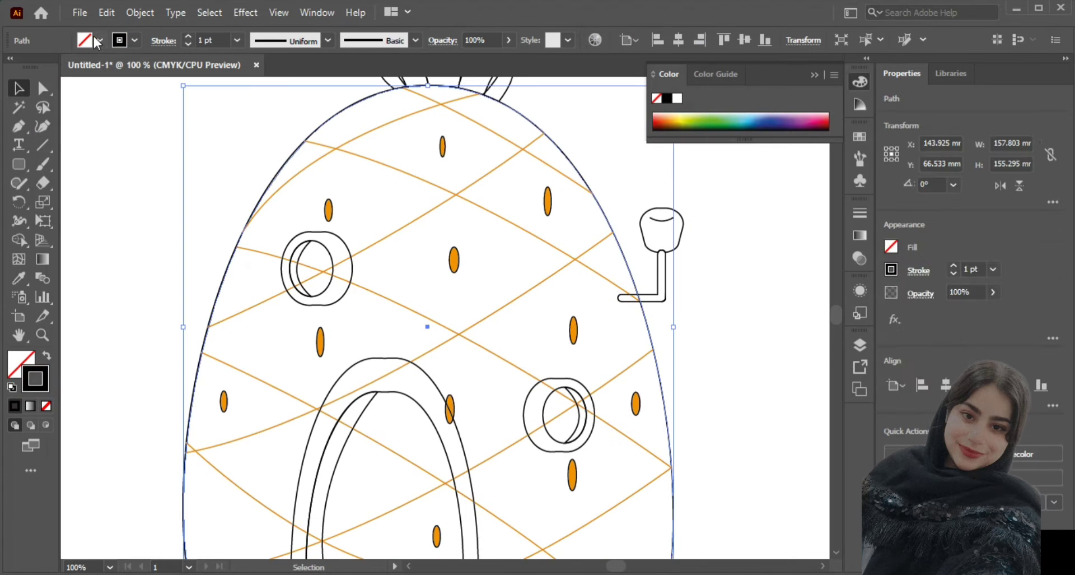
pyautogui.click(100, 41)
pyautogui.click(153, 67)
pyautogui.doubleClick(13, 362)
pyautogui.doubleClick(15, 355)
pyautogui.click(480, 198)
pyautogui.click(707, 195)
pyautogui.doubleClick(13, 363)
pyautogui.click(475, 206)
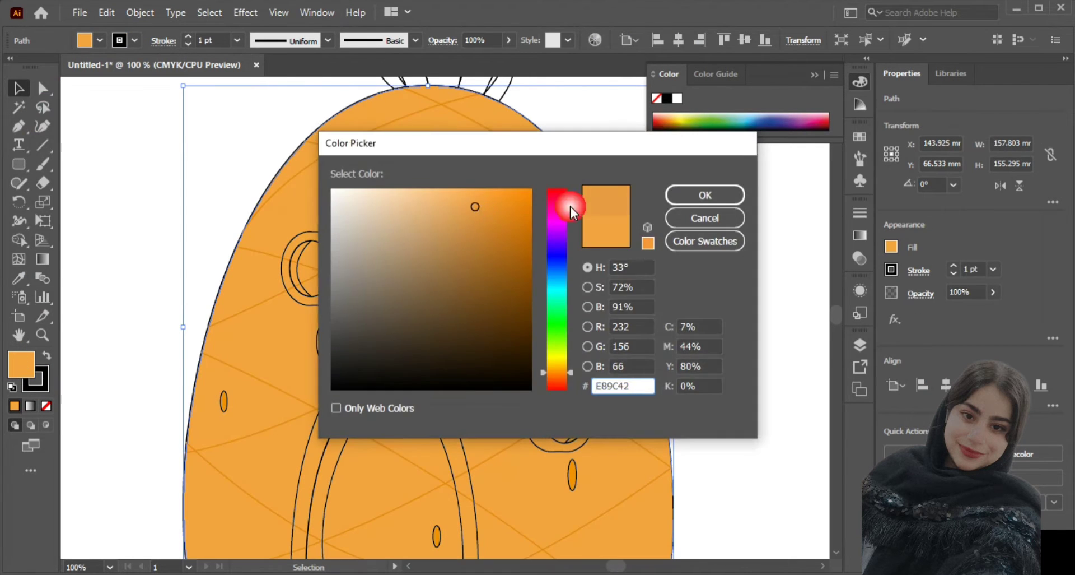
pyautogui.click(706, 195)
pyautogui.click(606, 148)
# - Select all the small ellipses, recolor their fill to a deeper orange and remove their outlines
pyautogui.scroll(1, 606, 148)
pyautogui.click(442, 185)
pyautogui.keyDown('shift'); pyautogui.click(548, 240); pyautogui.keyUp('shift')
pyautogui.keyDown('shift'); pyautogui.click(573, 513); pyautogui.keyUp('shift')
pyautogui.keyDown('shift'); pyautogui.click(636, 441); pyautogui.keyUp('shift')
pyautogui.keyDown('shift'); pyautogui.click(573, 368); pyautogui.keyUp('shift')
pyautogui.scroll(-3, 573, 368)
pyautogui.keyDown('shift'); pyautogui.click(436, 460); pyautogui.keyUp('shift')
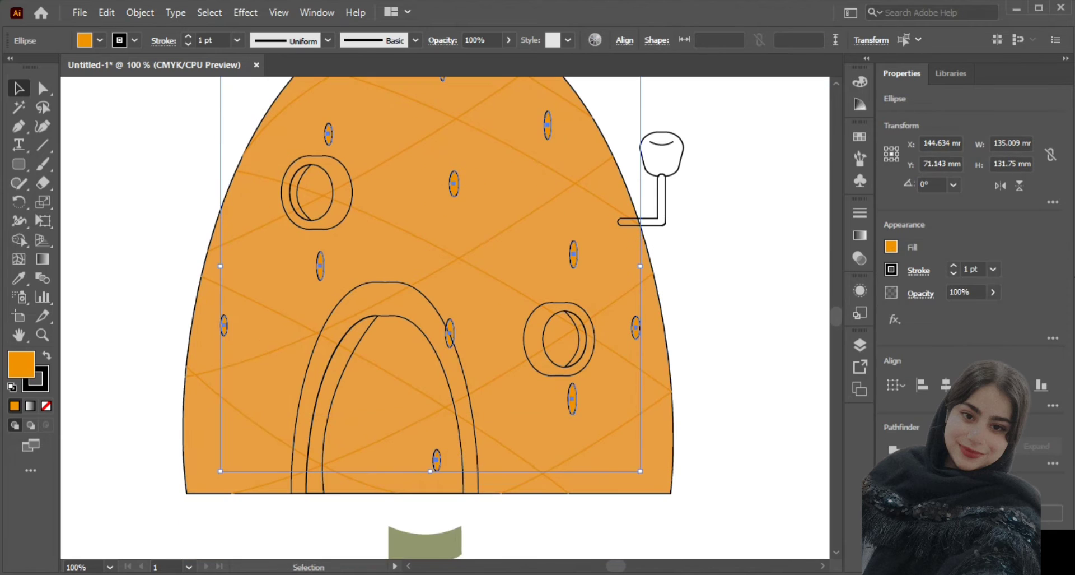
pyautogui.doubleClick(21, 364)
pyautogui.click(557, 372)
pyautogui.click(705, 195)
# - Group all the crossing diamond-pattern lines and give them a 2 pt stroke in a deeper orange
pyautogui.click(588, 174)
pyautogui.keyDown('shift'); pyautogui.click(543, 164); pyautogui.keyUp('shift')
pyautogui.keyDown('shift'); pyautogui.click(407, 428); pyautogui.keyUp('shift')
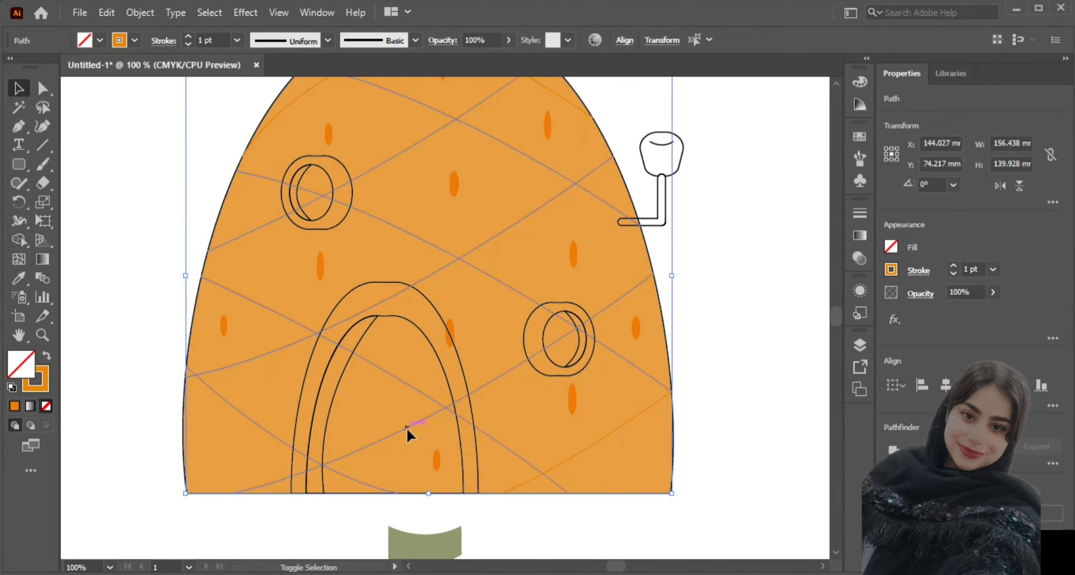
pyautogui.scroll(2, 407, 427)
pyautogui.keyDown('shift'); pyautogui.click(417, 114); pyautogui.keyUp('shift')
pyautogui.rightClick(530, 285)
pyautogui.click(566, 344)
pyautogui.click(188, 37)
pyautogui.doubleClick(36, 386)
pyautogui.click(518, 211)
pyautogui.click(706, 195)
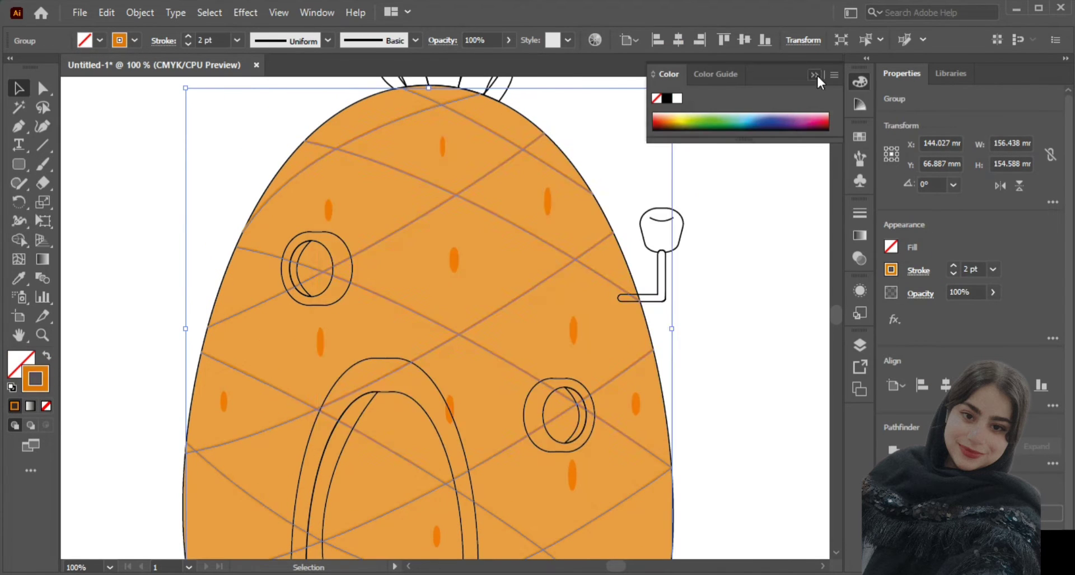
pyautogui.click(818, 75)
# - Give the dome's outline a dark purple stroke 4 pt wide
pyautogui.click(521, 180)
pyautogui.click(134, 40)
pyautogui.click(39, 91)
pyautogui.click(188, 36)
pyautogui.click(188, 36)
pyautogui.click(188, 37)
pyautogui.click(674, 281)
pyautogui.scroll(-1, 692, 226)
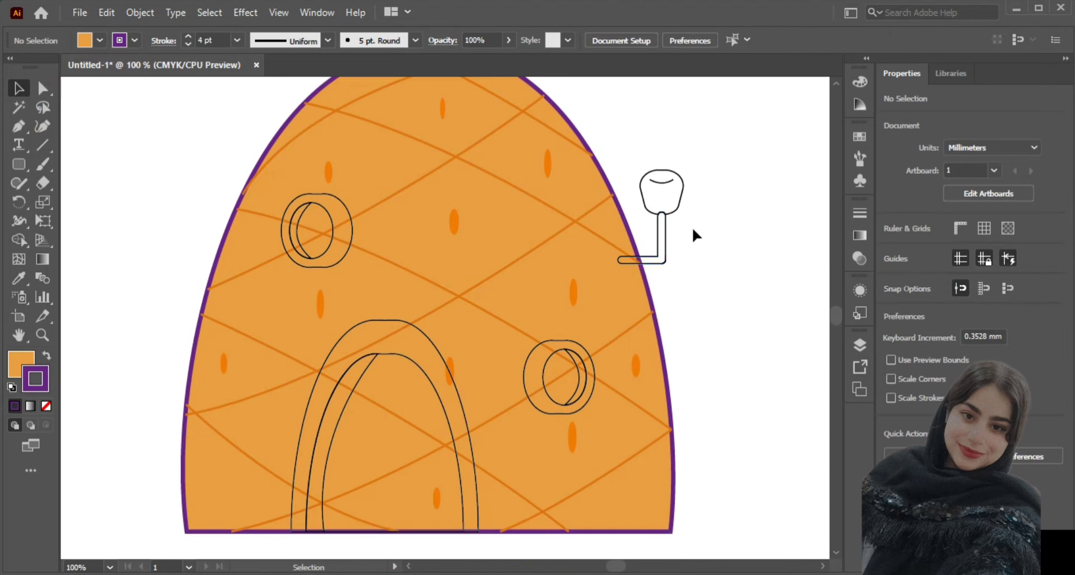
# - Fill the chimney pipe and its cap with a soft light purple
pyautogui.moveTo(707, 224); pyautogui.dragTo(659, 200)
pyautogui.click(99, 40)
pyautogui.click(40, 91)
pyautogui.doubleClick(36, 387)
pyautogui.click(706, 217)
pyautogui.doubleClick(22, 364)
pyautogui.click(705, 195)
pyautogui.doubleClick(22, 364)
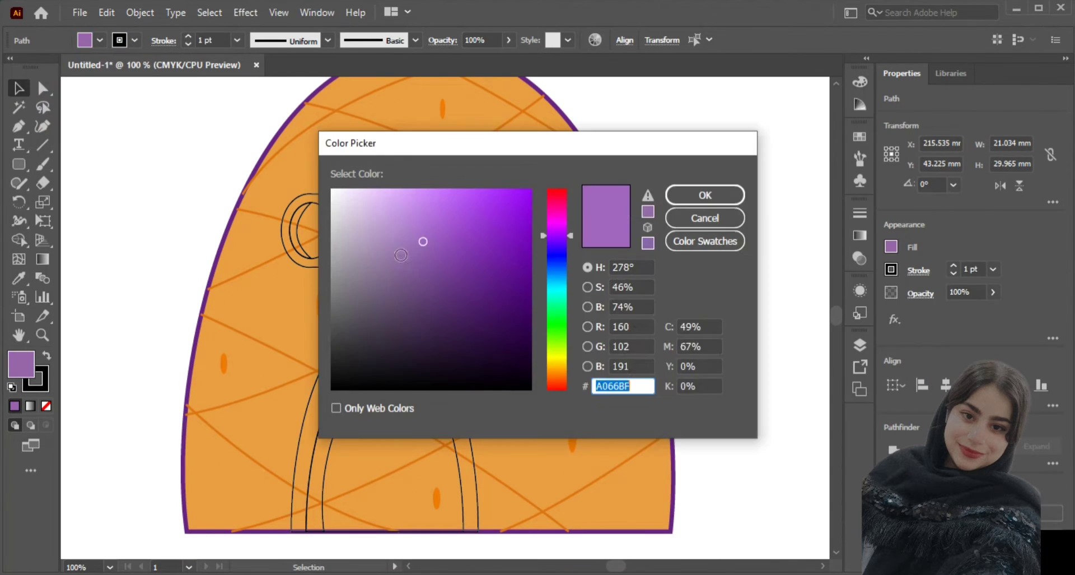
pyautogui.click(746, 196)
# - Draw a curved shading shape with the Pen tool along the right edge of the pipe's cap
pyautogui.scroll(4, 710, 189)
pyautogui.press('p')
pyautogui.click(602, 163)
pyautogui.moveTo(556, 203); pyautogui.dragTo(553, 242)
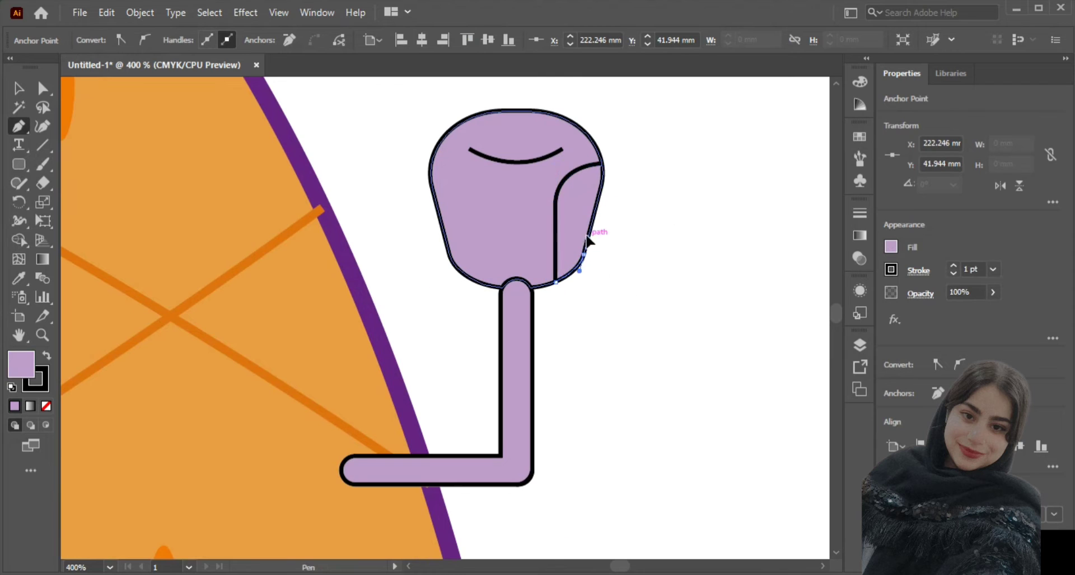
pyautogui.press('v')
pyautogui.click(672, 196)
# - Fill the cap's shading shape with the darker purple A971D1 and leave it without an outline
pyautogui.click(584, 172)
pyautogui.doubleClick(26, 372)
pyautogui.click(424, 225)
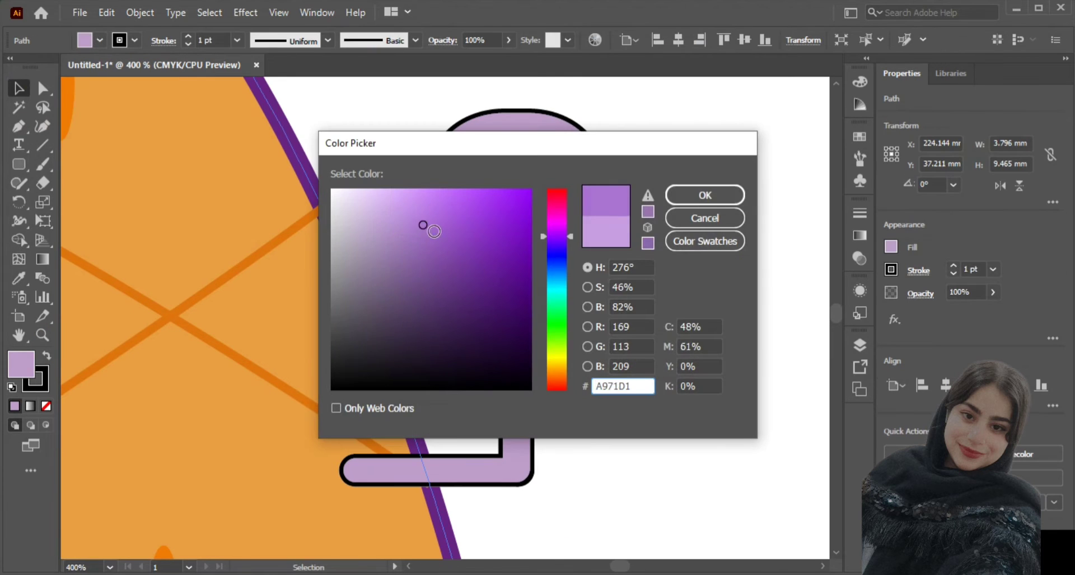
pyautogui.click(705, 194)
pyautogui.click(689, 208)
# - Copy the dome's fill and purple stroke onto the chimney pipe with the Eyedropper and set the stroke to 2 pt
pyautogui.click(603, 171)
pyautogui.click(891, 270)
pyautogui.click(529, 187)
pyautogui.click(341, 258)
pyautogui.press('v')
pyautogui.click(954, 273)
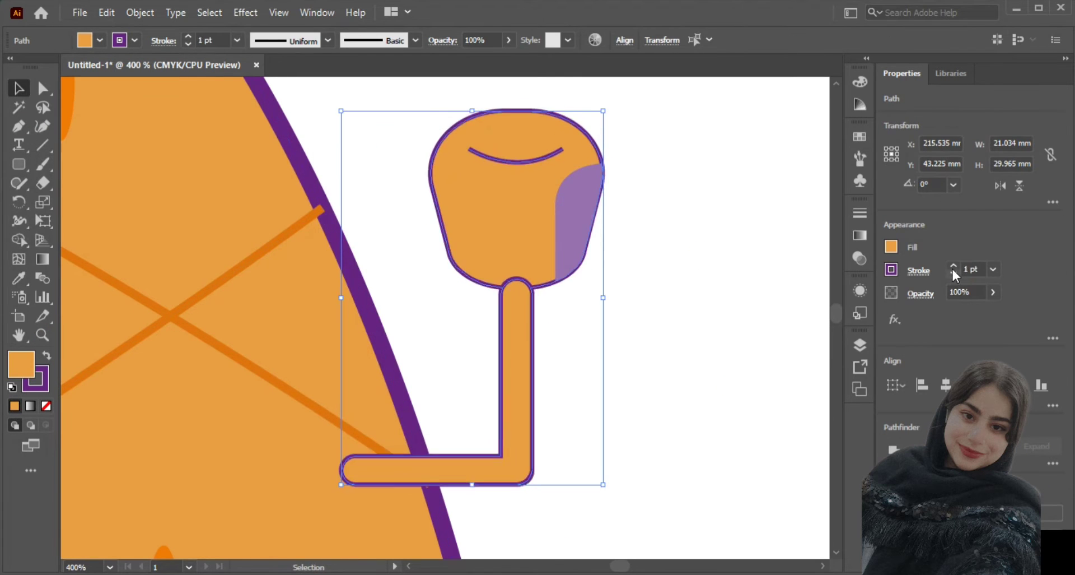
pyautogui.click(954, 266)
pyautogui.click(688, 224)
# - Replace the cap's shading with a new Pen-drawn shape fitted inside the outline, and fill the chimney pipe with light purple
pyautogui.scroll(3, 619, 209)
pyautogui.moveTo(507, 216); pyautogui.dragTo(484, 211)
pyautogui.click(530, 277)
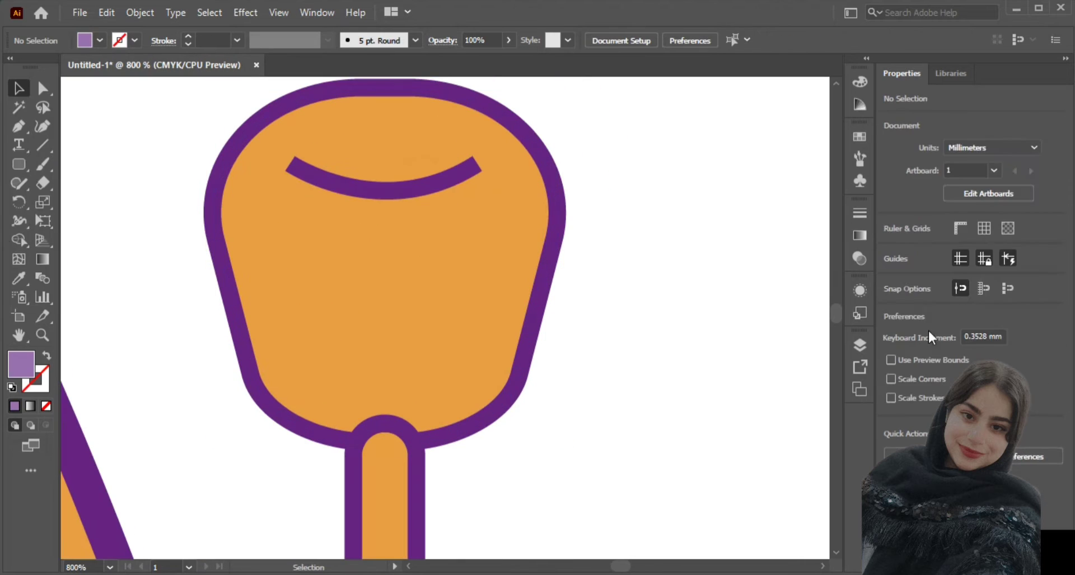
pyautogui.click(546, 191)
pyautogui.click(477, 254)
pyautogui.click(475, 300)
pyautogui.moveTo(475, 300); pyautogui.dragTo(474, 305)
pyautogui.click(476, 254)
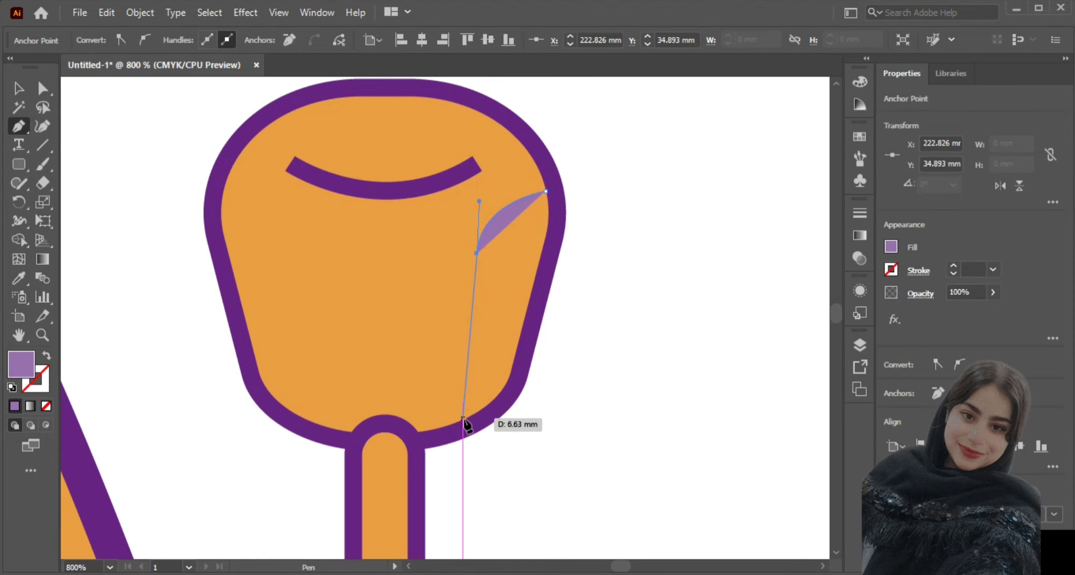
pyautogui.click(45, 90)
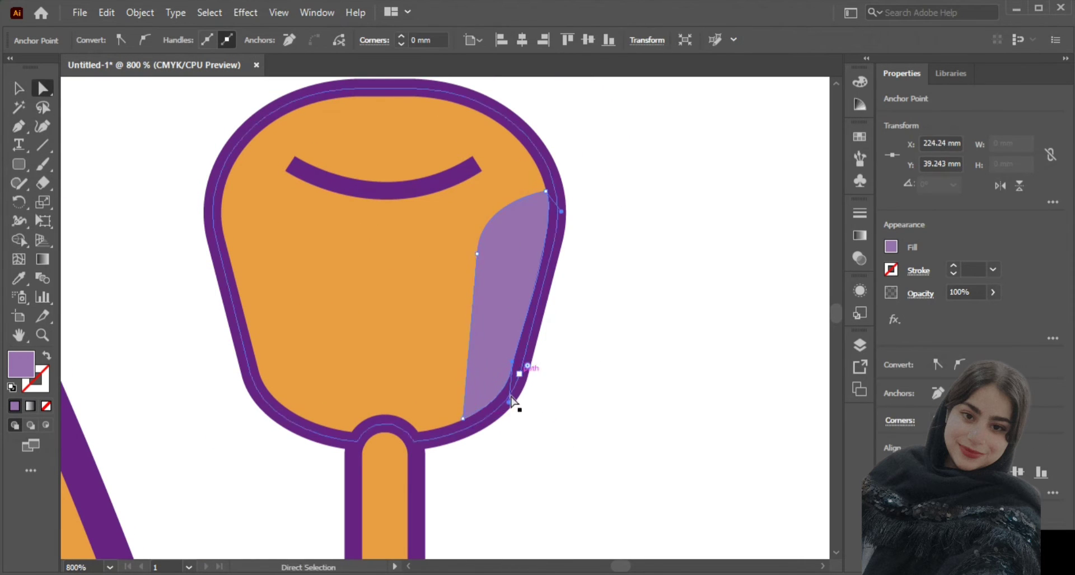
pyautogui.click(17, 89)
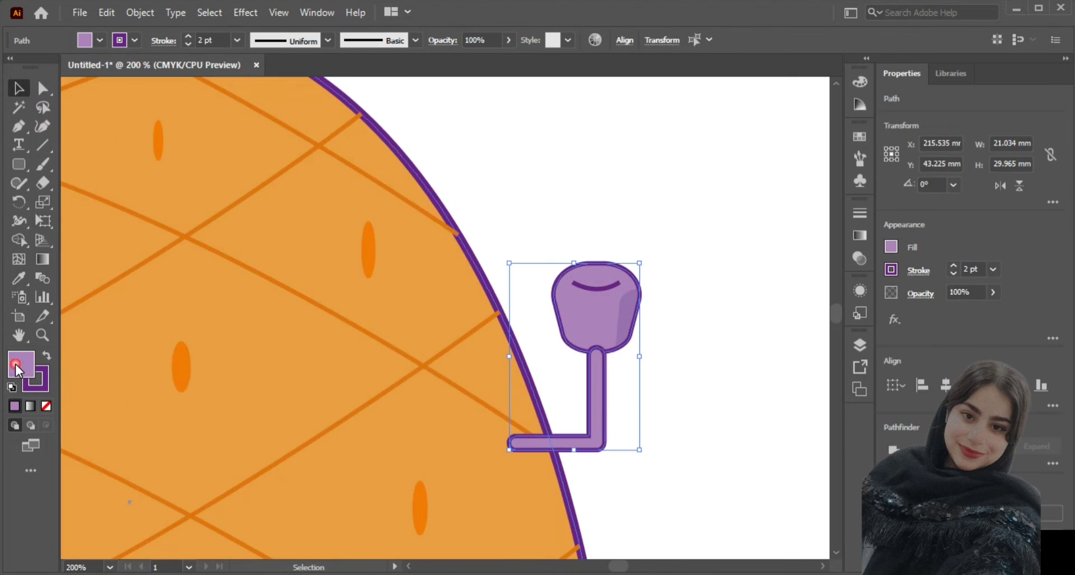
pyautogui.click(658, 259)
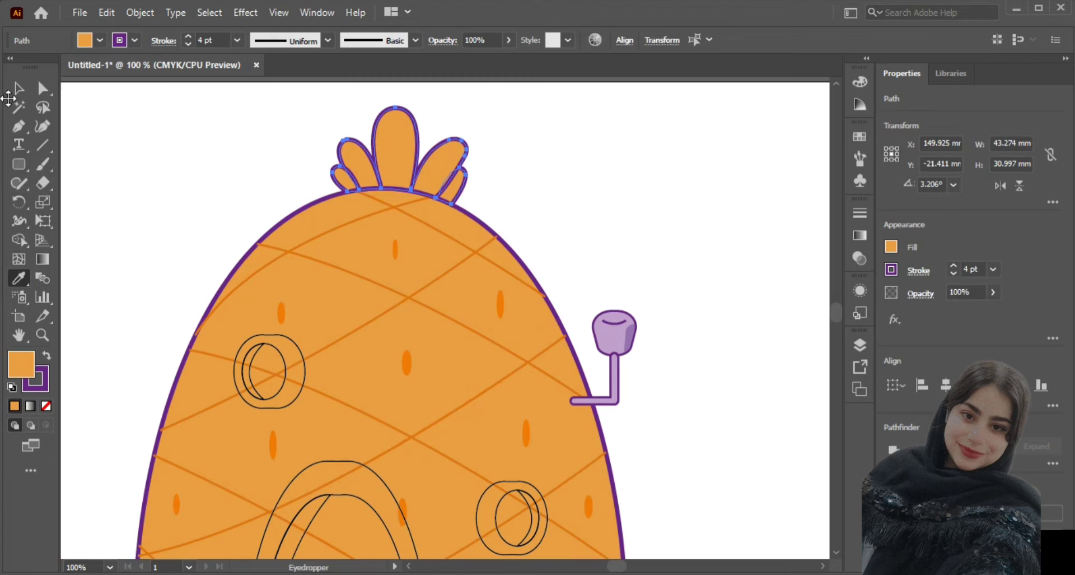
# - Fill the leaves on top with lime green and stretch them to a height of about 34 mm
pyautogui.click(100, 40)
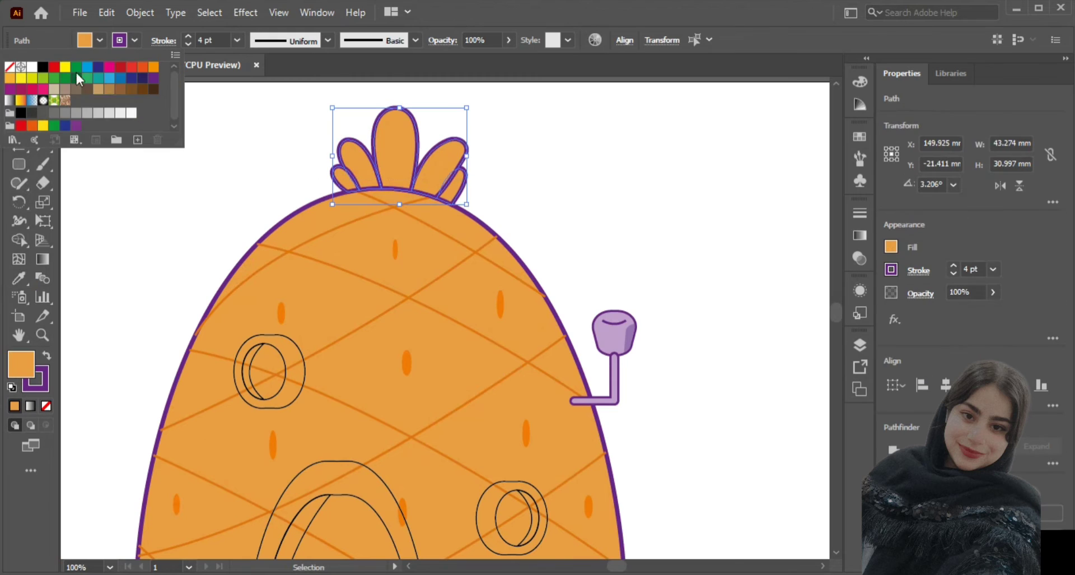
pyautogui.moveTo(503, 104); pyautogui.dragTo(308, 178)
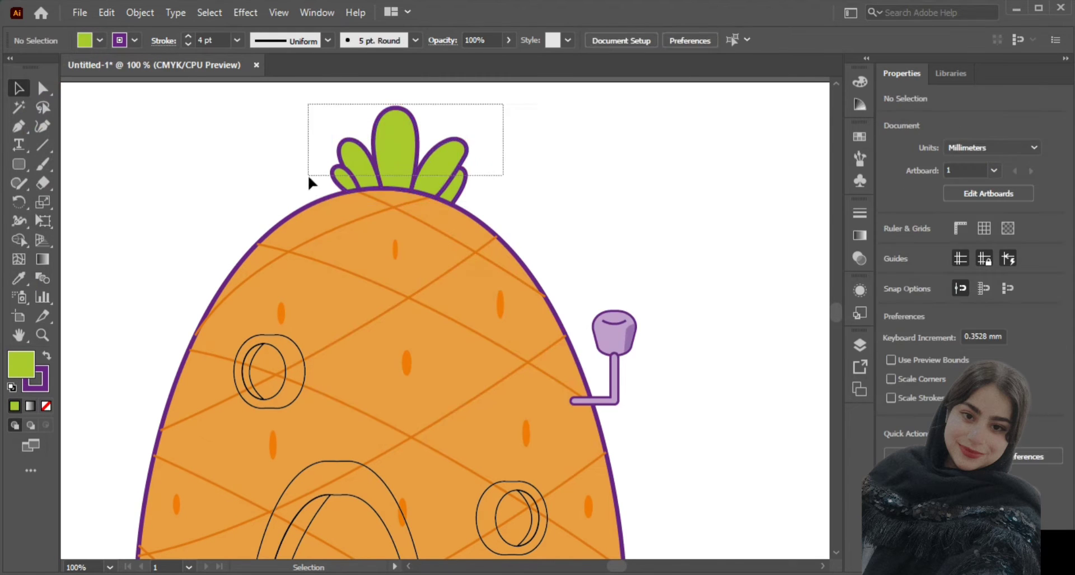
pyautogui.scroll(1, 442, 175)
pyautogui.moveTo(443, 183); pyautogui.dragTo(442, 173)
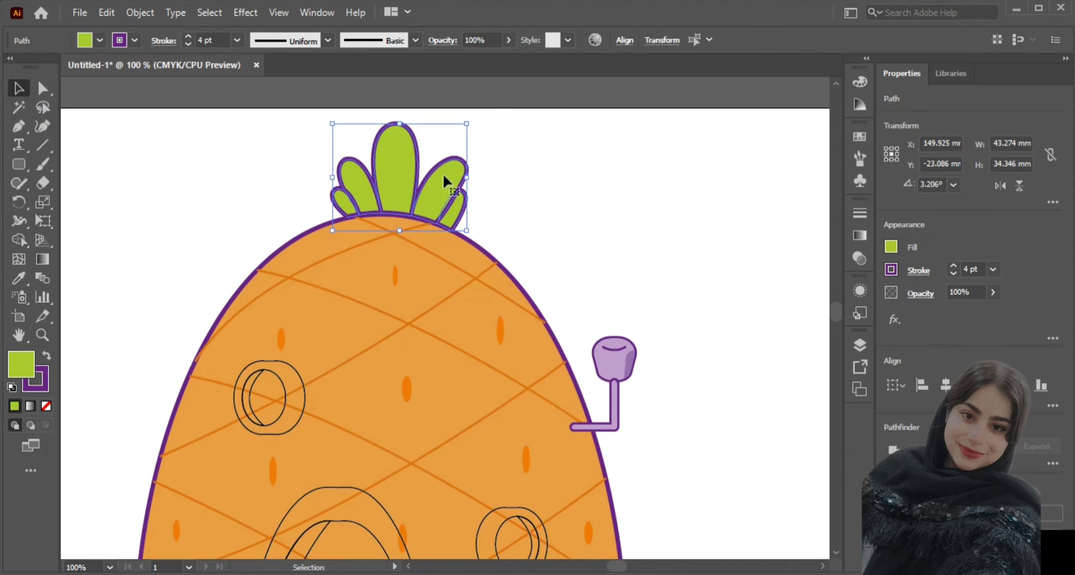
pyautogui.click(567, 196)
# - Narrow the dome and its diamond-pattern lines slightly by pulling in their left side
pyautogui.scroll(-1, 567, 196)
pyautogui.click(304, 351)
pyautogui.moveTo(232, 512); pyautogui.dragTo(297, 368)
pyautogui.keyDown('shift'); pyautogui.click(470, 462); pyautogui.keyUp('shift')
pyautogui.click(667, 232)
# - Select the leaves and adjust them to sit centered on the dome's top
pyautogui.scroll(1, 523, 188)
pyautogui.moveTo(521, 199); pyautogui.dragTo(347, 163)
pyautogui.moveTo(497, 240); pyautogui.dragTo(503, 234)
pyautogui.scroll(3, 462, 231)
pyautogui.moveTo(378, 184)
pyautogui.mouseDown()
pyautogui.moveTo(389, 176)
pyautogui.moveTo(378, 181)
pyautogui.mouseUp()
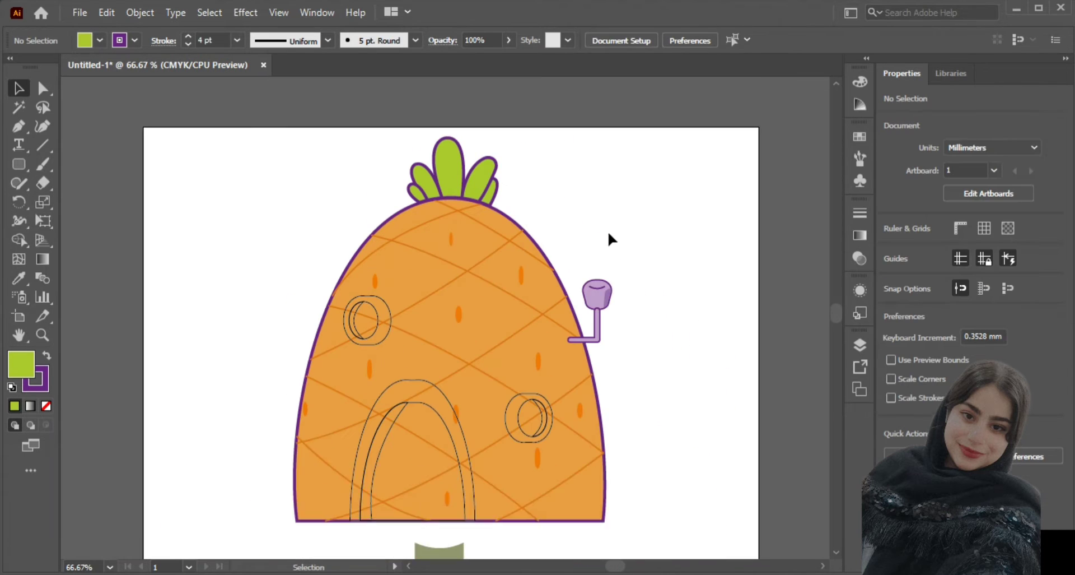
# - Copy the dome's colors onto the upper-left window's crescent with the Eyedropper and reduce its stroke to 1 pt
pyautogui.scroll(-3, 637, 231)
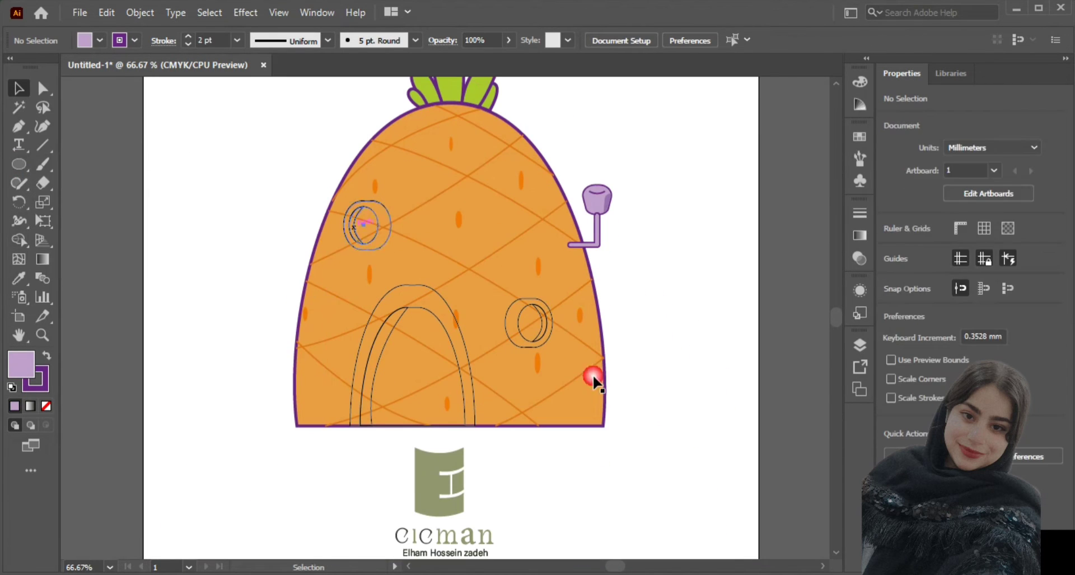
pyautogui.scroll(2, 390, 267)
pyautogui.rightClick(358, 226)
pyautogui.click(403, 334)
pyautogui.click(168, 168)
pyautogui.click(319, 149)
pyautogui.click(18, 278)
pyautogui.click(252, 190)
pyautogui.doubleClick(954, 273)
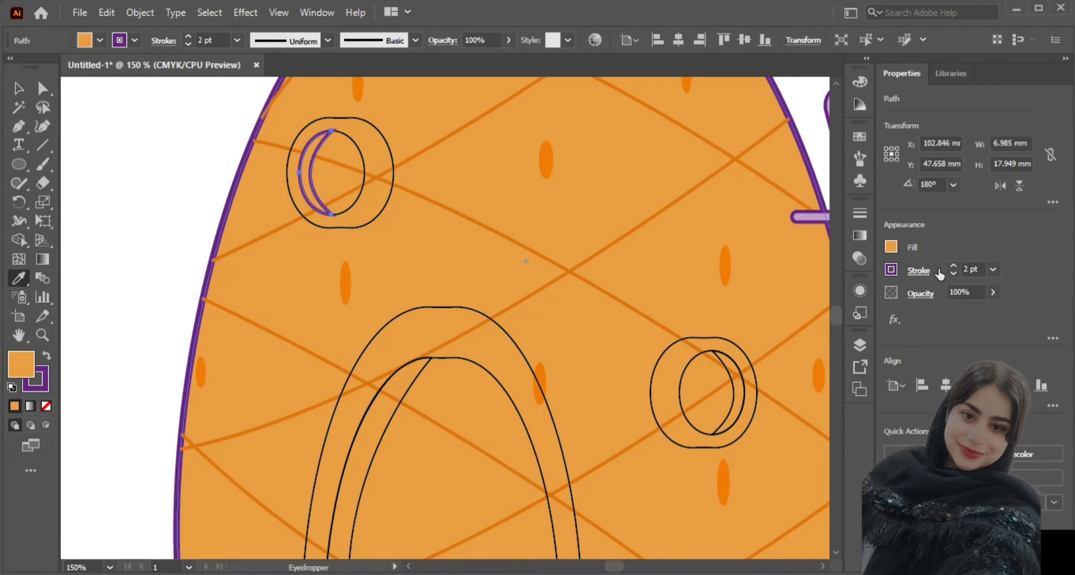
pyautogui.click(953, 273)
pyautogui.click(19, 88)
# - Fill the upper-left window's crescent with purple and remove its outline
pyautogui.click(46, 406)
pyautogui.click(311, 147)
pyautogui.click(100, 41)
pyautogui.click(159, 87)
pyautogui.doubleClick(22, 364)
pyautogui.click(706, 194)
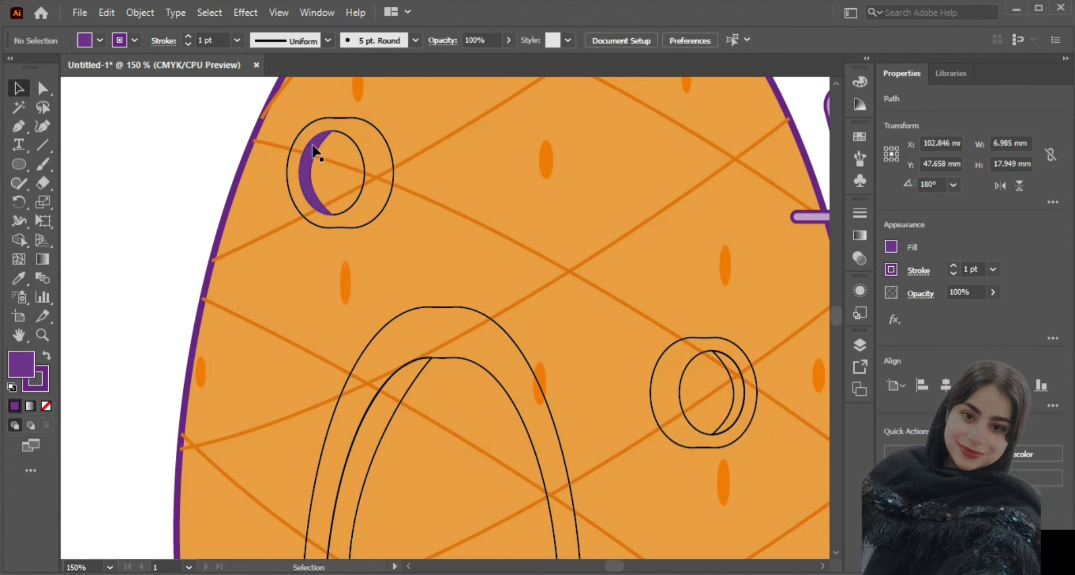
pyautogui.click(312, 146)
pyautogui.click(43, 387)
pyautogui.click(46, 406)
# - Fill the upper-left window's inner ellipse with the blue 2397C4
pyautogui.click(364, 168)
pyautogui.click(100, 41)
pyautogui.click(110, 86)
pyautogui.doubleClick(21, 364)
pyautogui.click(496, 235)
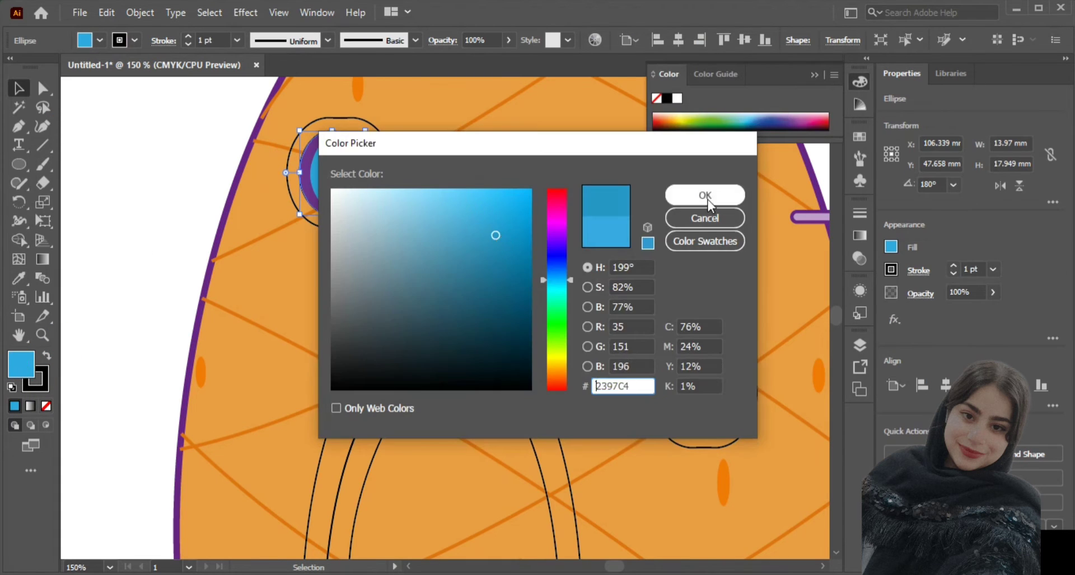
pyautogui.click(708, 200)
# - Fill the upper-left window's outer ring with a softened light purple
pyautogui.click(393, 173)
pyautogui.click(100, 41)
pyautogui.click(159, 87)
pyautogui.doubleClick(22, 364)
pyautogui.click(411, 209)
pyautogui.click(706, 195)
# - Copy the chimney pipe's colors onto the upper-left window's ring and inner ellipse, and fill the inner ellipse with blue
pyautogui.click(363, 157)
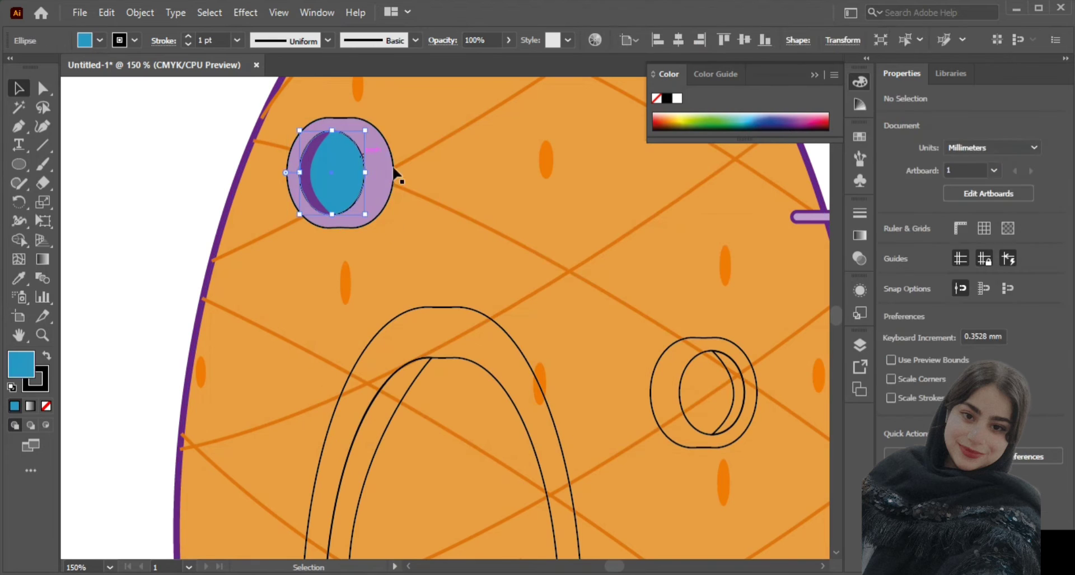
pyautogui.keyDown('shift'); pyautogui.click(393, 173); pyautogui.keyUp('shift')
pyautogui.press('i')
pyautogui.click(810, 217)
pyautogui.click(363, 163)
pyautogui.click(100, 40)
pyautogui.doubleClick(21, 364)
pyautogui.click(496, 239)
pyautogui.click(706, 195)
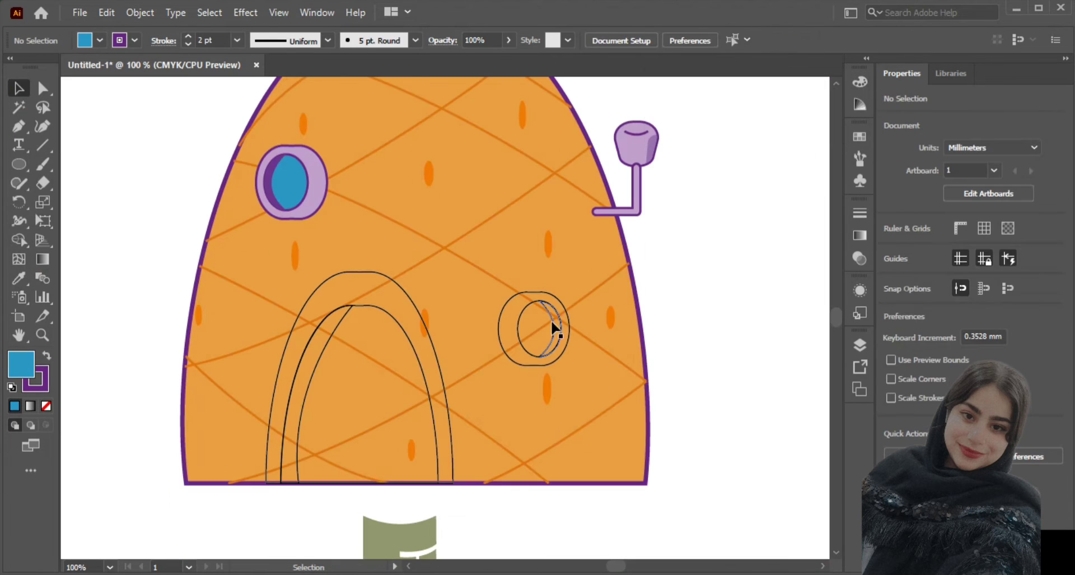
# - Replace the uncolored lower-right window with a horizontally mirrored copy of the colored upper-left window
pyautogui.click(553, 322)
pyautogui.press('Delete')
pyautogui.click(317, 184)
pyautogui.scroll(1, 275, 185)
pyautogui.keyDown('shift'); pyautogui.click(302, 182); pyautogui.keyUp('shift')
pyautogui.moveTo(349, 204); pyautogui.dragTo(492, 338)
pyautogui.moveTo(455, 245); pyautogui.dragTo(686, 463)
pyautogui.moveTo(631, 407); pyautogui.dragTo(614, 325)
pyautogui.click(572, 349)
pyautogui.scroll(1, 573, 348)
pyautogui.scroll(-1, 617, 370)
# - Duplicate the lower-right window's outer ring, shrink the copy and place it in the lower middle of the arched door
pyautogui.press('l')
pyautogui.press('v')
pyautogui.click(619, 346)
pyautogui.hotkey('ctrl', 'c')
pyautogui.hotkey('ctrl', 'v')
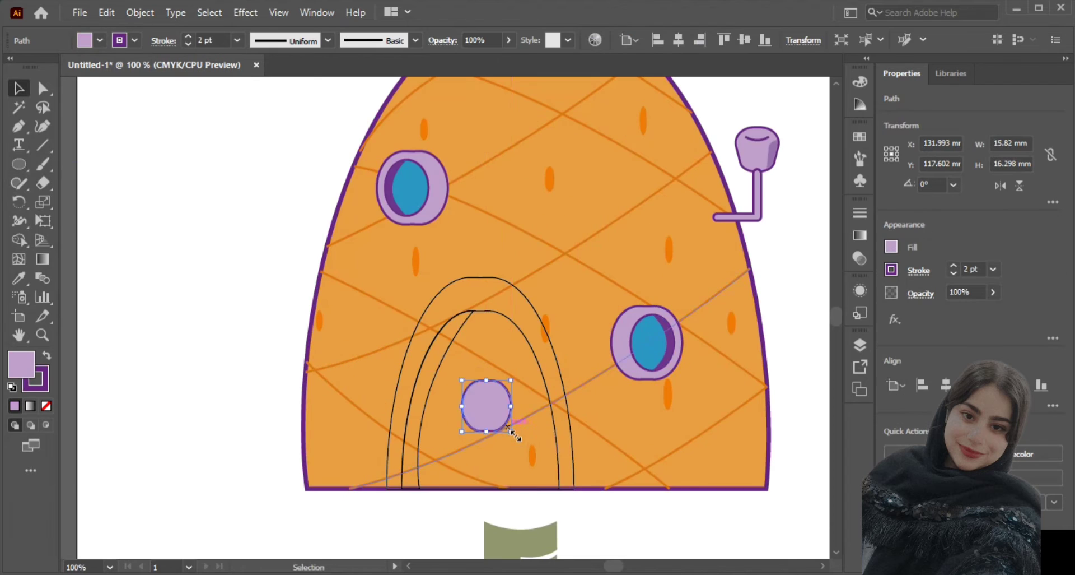
pyautogui.scroll(2, 511, 446)
pyautogui.press('Down')
pyautogui.press('Down')
pyautogui.press('Down')
pyautogui.press('Down')
pyautogui.press('Down')
pyautogui.press('Down')
pyautogui.moveTo(511, 429); pyautogui.dragTo(506, 423)
pyautogui.click(527, 412)
# - Draw an ellipse about 9.8 by 11.3 mm inside the door's small ring and fill it with dark purple without an outline
pyautogui.press('l')
pyautogui.moveTo(444, 357); pyautogui.dragTo(496, 417)
pyautogui.press('v')
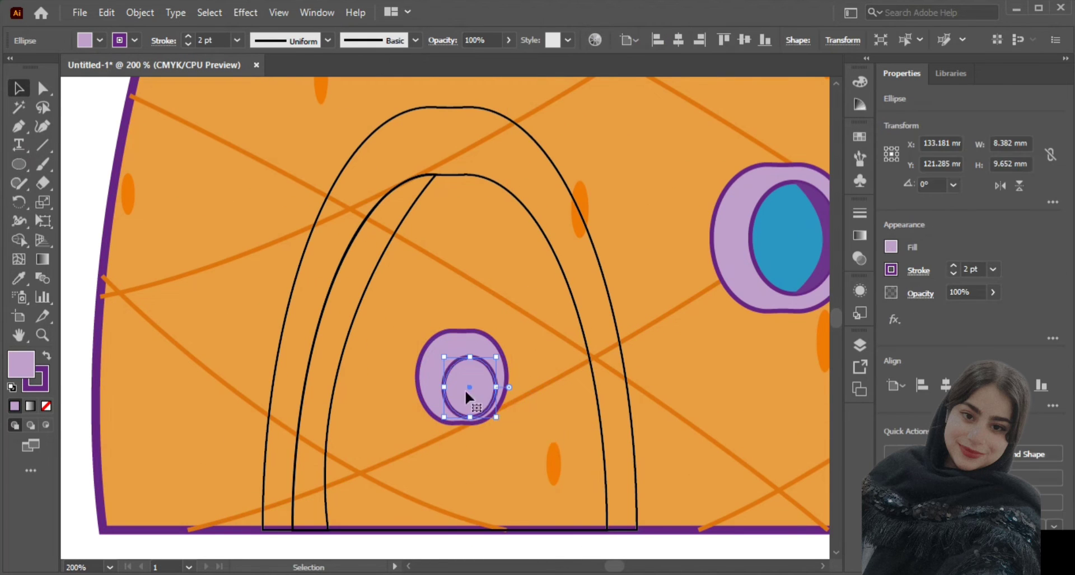
pyautogui.click(39, 383)
pyautogui.click(46, 405)
pyautogui.click(99, 40)
pyautogui.click(43, 101)
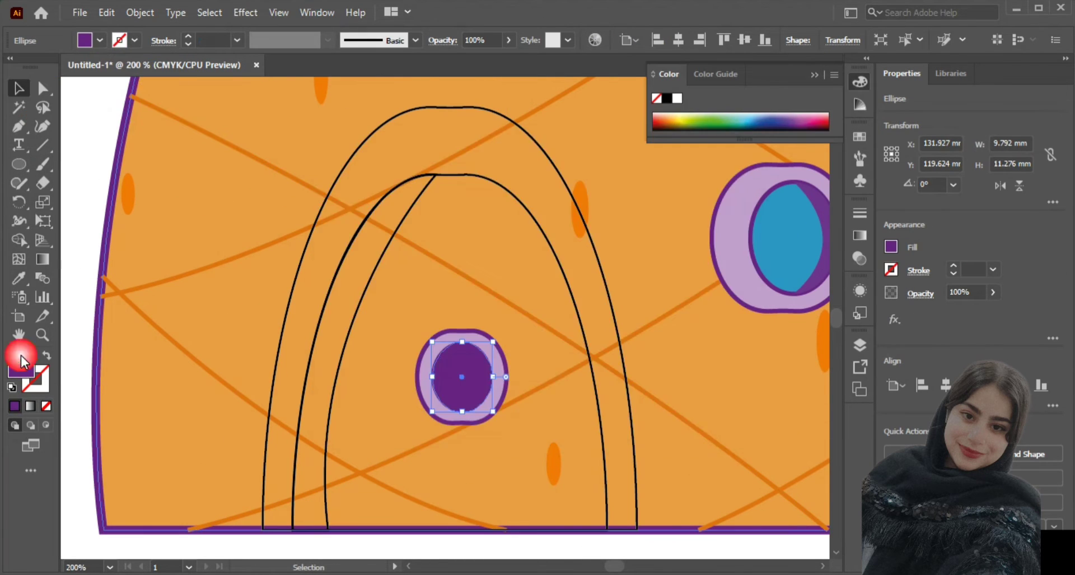
pyautogui.doubleClick(21, 360)
pyautogui.click(497, 300)
pyautogui.click(686, 196)
# - Copy the door ellipse's dark purple onto the crescent along the doorway's left inner edge with the Eyedropper
pyautogui.click(396, 231)
pyautogui.click(18, 278)
pyautogui.click(463, 374)
# - Copy the window ring's lilac fill and 2 pt purple outline onto the door frame and the door with the Eyedropper
pyautogui.click(18, 88)
pyautogui.click(339, 171)
pyautogui.click(18, 278)
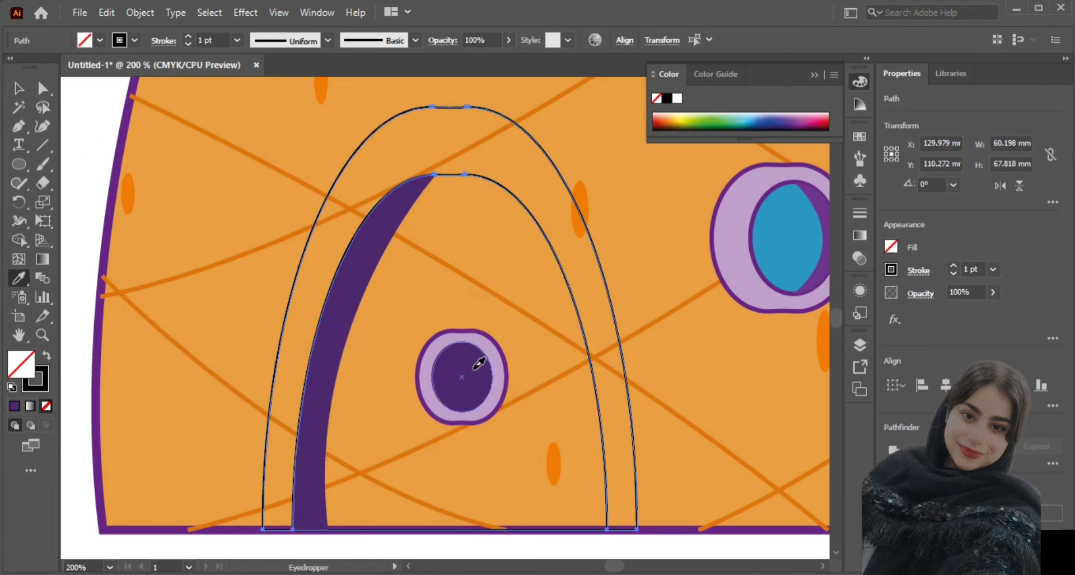
pyautogui.click(475, 367)
pyautogui.click(19, 88)
pyautogui.click(381, 218)
pyautogui.hotkey('ctrl', 'z')
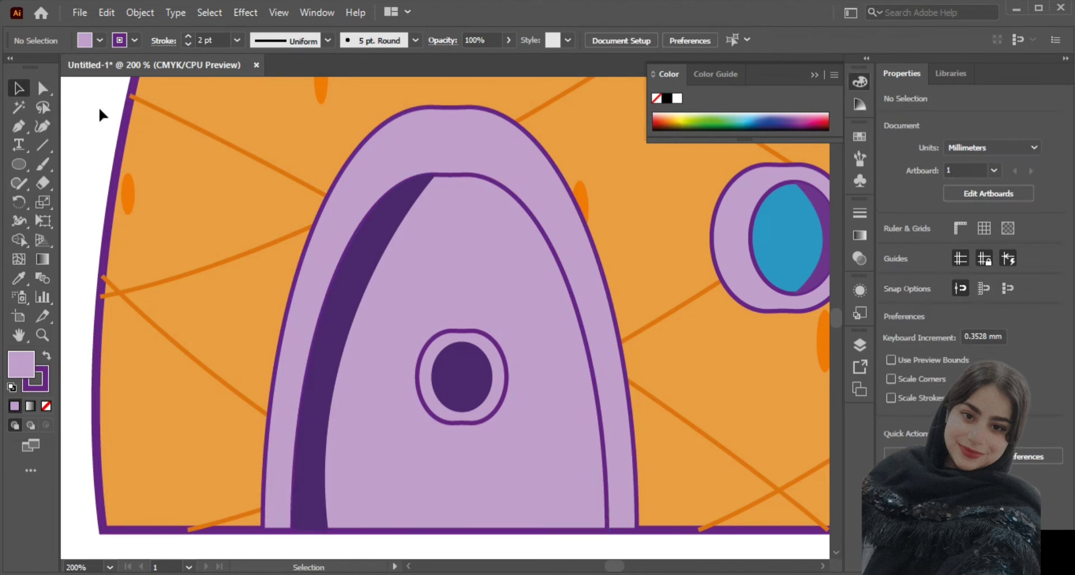
# - Draw a flat-based half-ellipse petal about 4 by 7.4 mm standing on the upper edge of the door's small ring
pyautogui.hotkey('ctrl', '0')
pyautogui.click(19, 164)
pyautogui.click(76, 203)
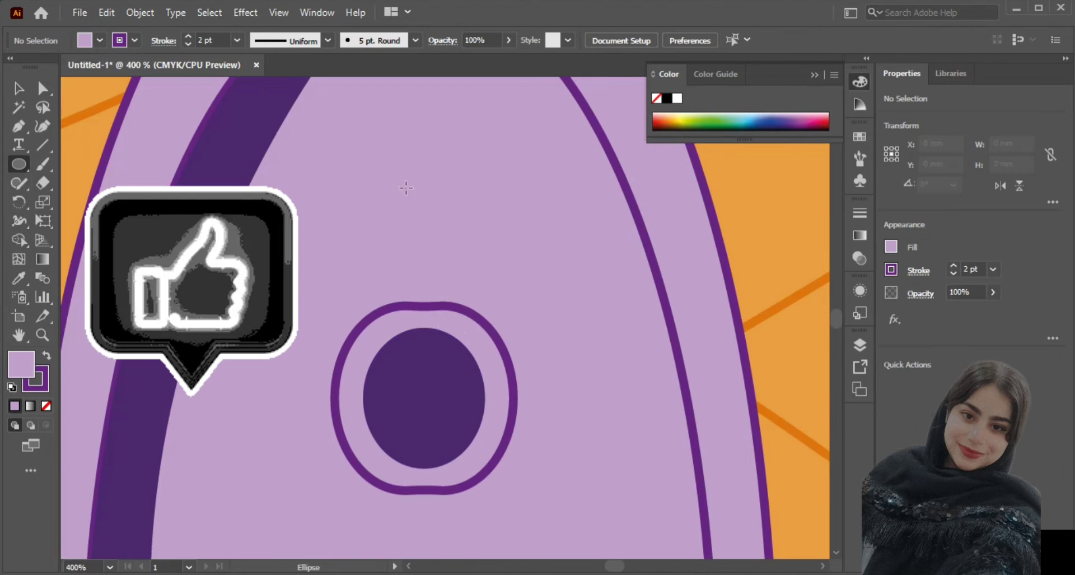
pyautogui.moveTo(396, 175)
pyautogui.mouseDown()
pyautogui.moveTo(449, 313)
pyautogui.moveTo(429, 336)
pyautogui.moveTo(420, 257)
pyautogui.mouseUp()
pyautogui.press('a')
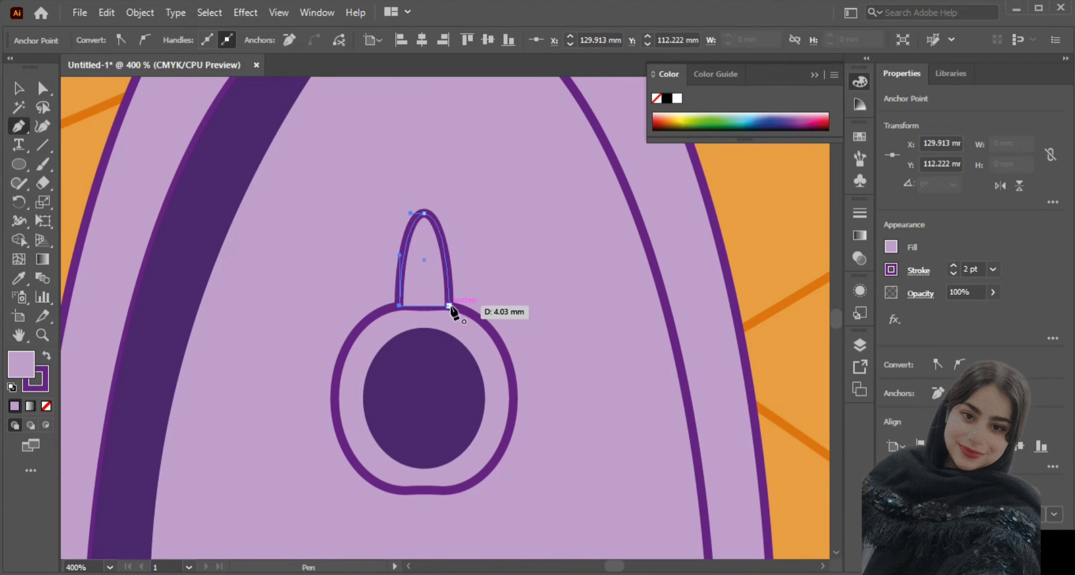
pyautogui.press('v')
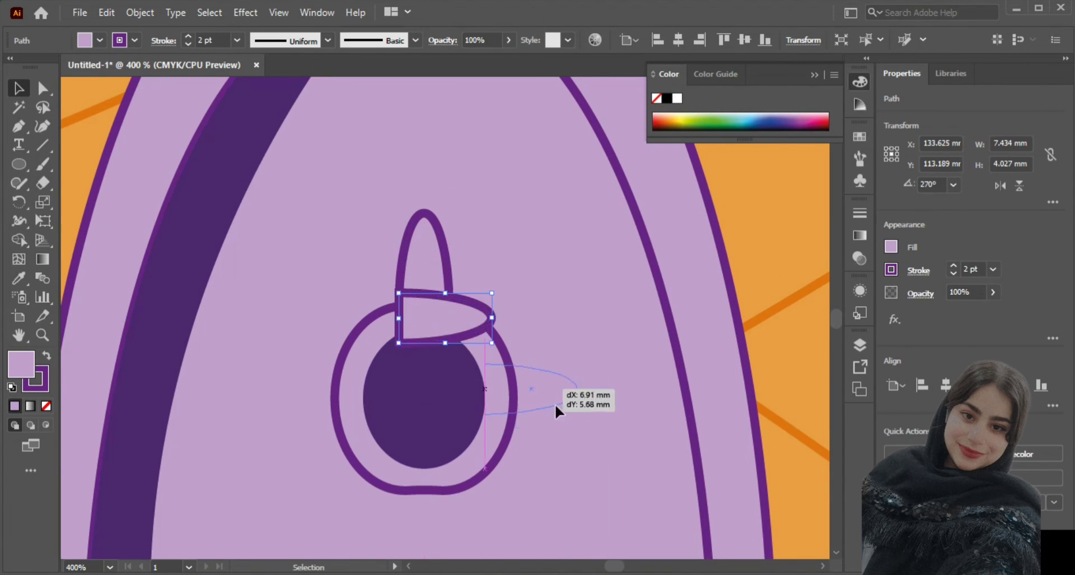
# - Place copies of the petal, rotated outward, at the right, left and lower-left sides of the door's ring
pyautogui.moveTo(555, 406); pyautogui.dragTo(566, 421)
pyautogui.moveTo(446, 222); pyautogui.dragTo(445, 461)
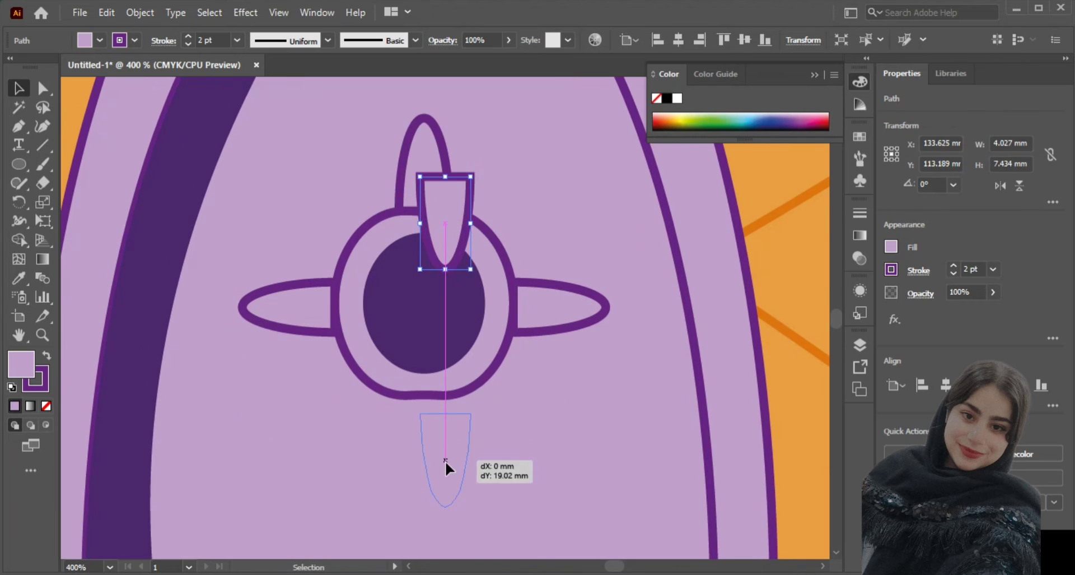
pyautogui.moveTo(455, 389); pyautogui.dragTo(467, 397)
pyautogui.moveTo(425, 440); pyautogui.dragTo(371, 429)
pyautogui.moveTo(412, 391); pyautogui.dragTo(419, 399)
pyautogui.scroll(2, 376, 424)
pyautogui.moveTo(374, 432)
pyautogui.mouseDown()
pyautogui.moveTo(355, 417)
pyautogui.moveTo(354, 427)
pyautogui.mouseUp()
# - Tilt the left and right petals upward and set their bases against the ring's edge
pyautogui.scroll(-2, 392, 305)
pyautogui.click(504, 149)
pyautogui.scroll(2, 521, 224)
pyautogui.click(570, 322)
pyautogui.moveTo(619, 293); pyautogui.dragTo(603, 274)
pyautogui.moveTo(564, 328); pyautogui.dragTo(536, 239)
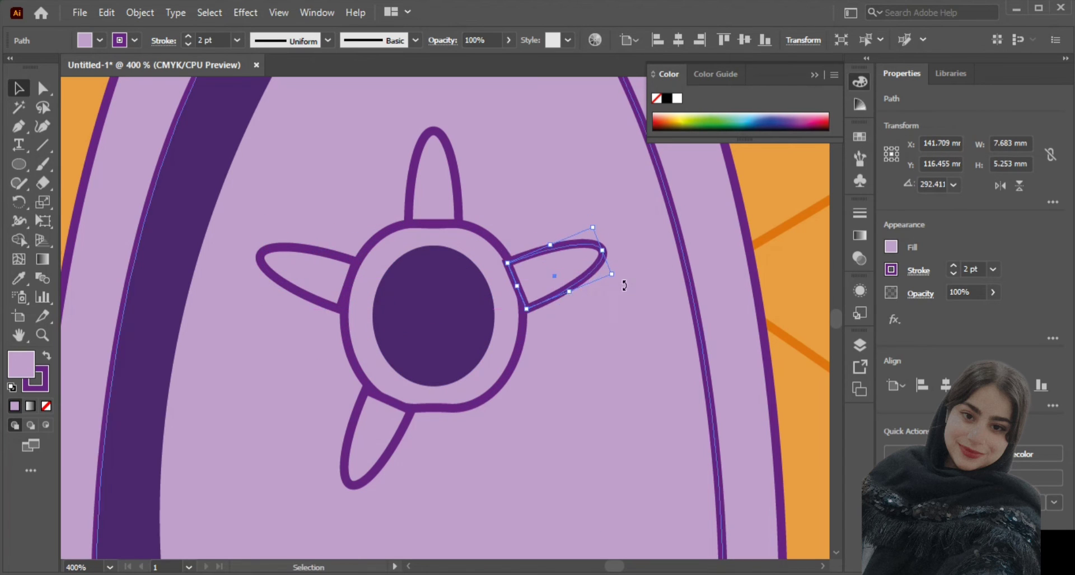
# - Adjust the lower-left petal against the ring and delete the trial copy placed at the lower right
pyautogui.moveTo(401, 467); pyautogui.dragTo(502, 433)
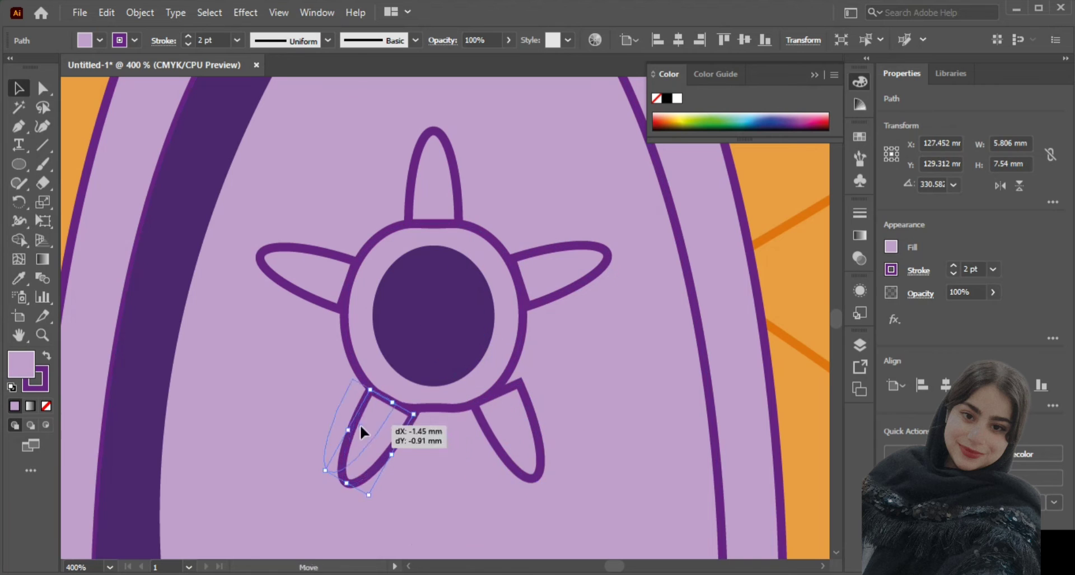
pyautogui.scroll(2, 376, 426)
pyautogui.moveTo(436, 385); pyautogui.dragTo(438, 393)
pyautogui.click(692, 411)
pyautogui.press('Delete')
# - Duplicate the lower-left petal, flip the copy horizontally and place it at the ring's lower-right edge
pyautogui.click(340, 424)
pyautogui.hotkey('ctrl', 'c')
pyautogui.hotkey('ctrl', 'v')
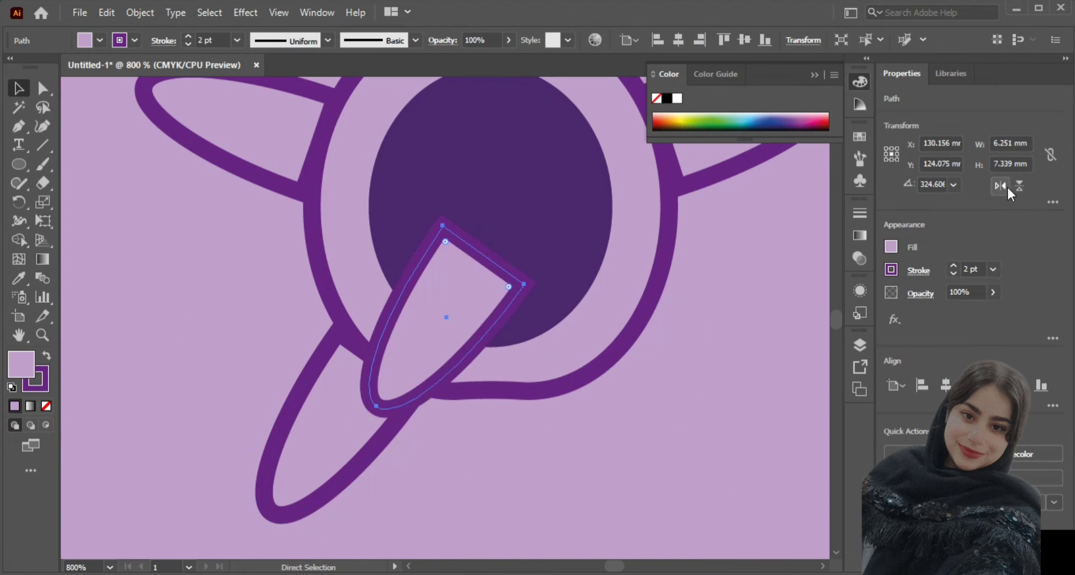
pyautogui.click(1001, 185)
pyautogui.moveTo(440, 315); pyautogui.dragTo(639, 413)
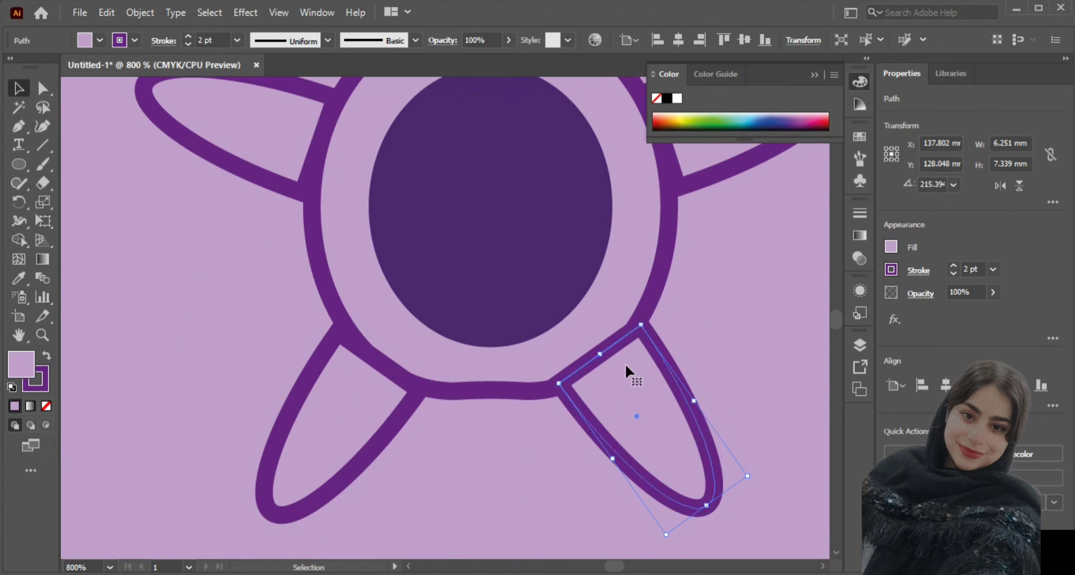
# - Enlarge the whole upper-left window to about 29.4 by 30.3 mm
pyautogui.hotkey('ctrl', '-')
pyautogui.hotkey('ctrl', '-')
pyautogui.hotkey('ctrl', '-')
pyautogui.hotkey('ctrl', '-')
pyautogui.scroll(-4, 680, 291)
pyautogui.scroll(3, 384, 277)
pyautogui.click(369, 281)
pyautogui.keyDown('shift'); pyautogui.click(396, 279); pyautogui.keyUp('shift')
pyautogui.moveTo(406, 320); pyautogui.dragTo(430, 339)
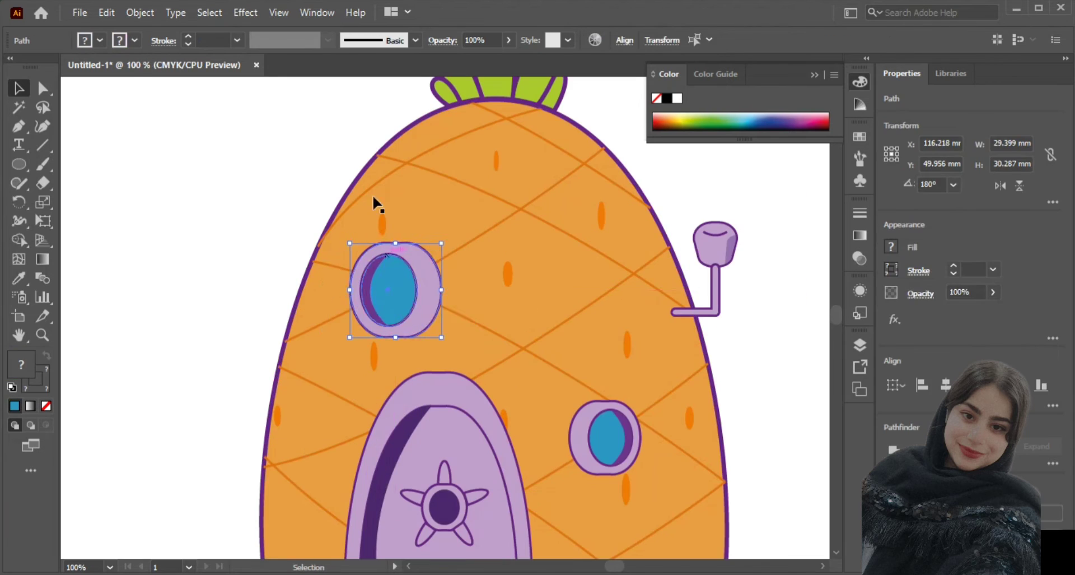
pyautogui.scroll(-1, 372, 194)
# - Enlarge the whole lower-right window slightly
pyautogui.scroll(1, 539, 351)
pyautogui.click(531, 355)
pyautogui.keyDown('shift'); pyautogui.click(556, 369); pyautogui.keyUp('shift')
pyautogui.moveTo(559, 394); pyautogui.dragTo(568, 404)
pyautogui.moveTo(571, 408); pyautogui.dragTo(566, 401)
pyautogui.click(643, 296)
pyautogui.scroll(-1, 643, 296)
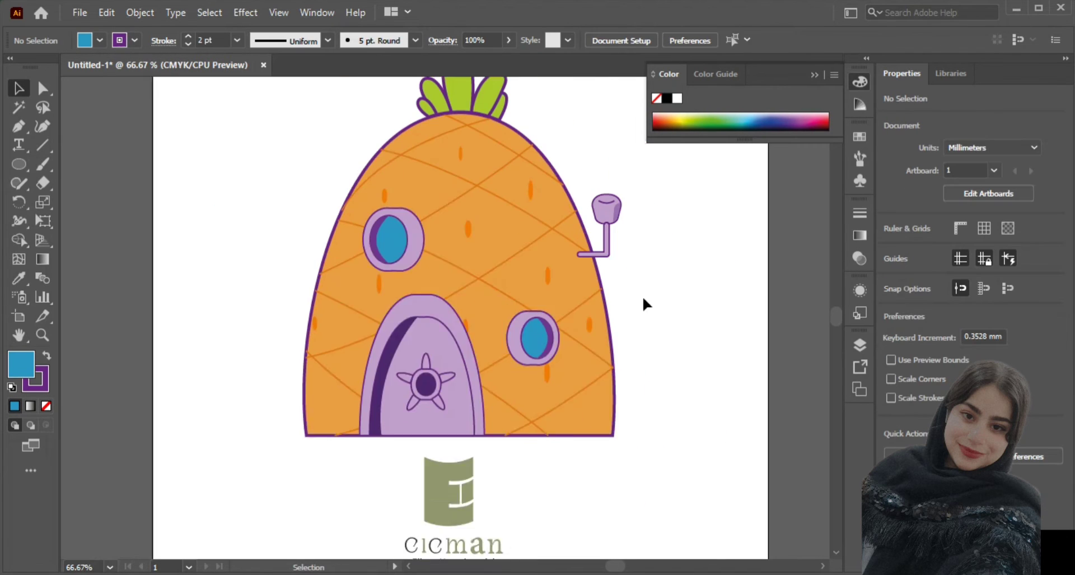
# - Draw an unfilled ellipse about 21.9 by 14.4 mm on the pineapple, above and right of the upper-left window
pyautogui.scroll(2, 643, 295)
pyautogui.moveTo(620, 99); pyautogui.dragTo(348, 321)
pyautogui.click(46, 405)
pyautogui.scroll(2, 539, 319)
pyautogui.scroll(1, 348, 266)
pyautogui.click(19, 164)
pyautogui.moveTo(261, 132); pyautogui.dragTo(364, 199)
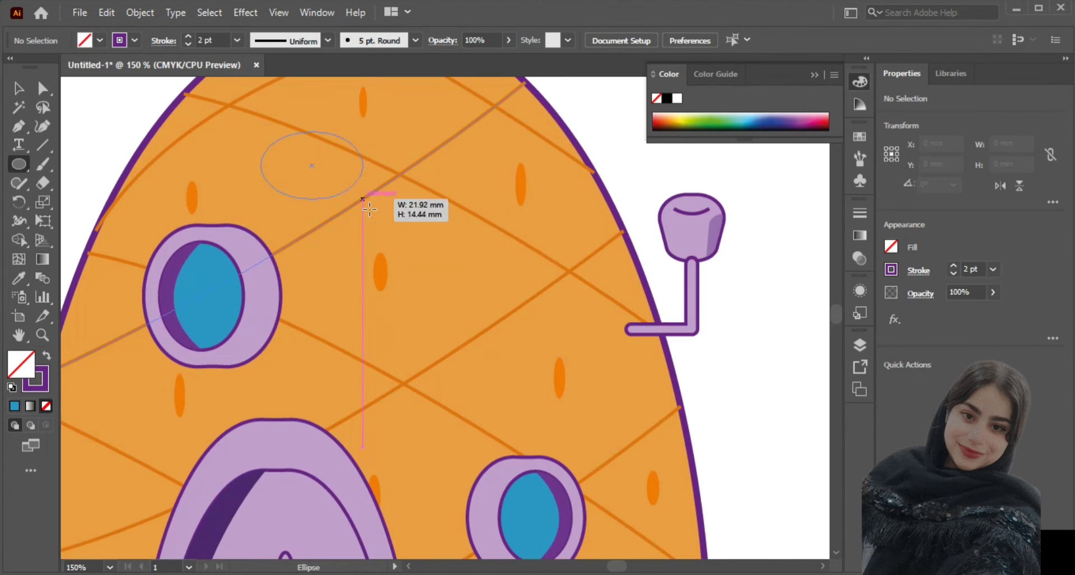
# - Reshape the new ellipse into a blob that widens on its right side and narrows toward the left
pyautogui.click(43, 88)
pyautogui.click(312, 132)
pyautogui.moveTo(340, 131); pyautogui.dragTo(359, 118)
pyautogui.moveTo(339, 215); pyautogui.dragTo(340, 213)
pyautogui.click(276, 182)
pyautogui.click(261, 166)
pyautogui.moveTo(260, 184); pyautogui.dragTo(261, 197)
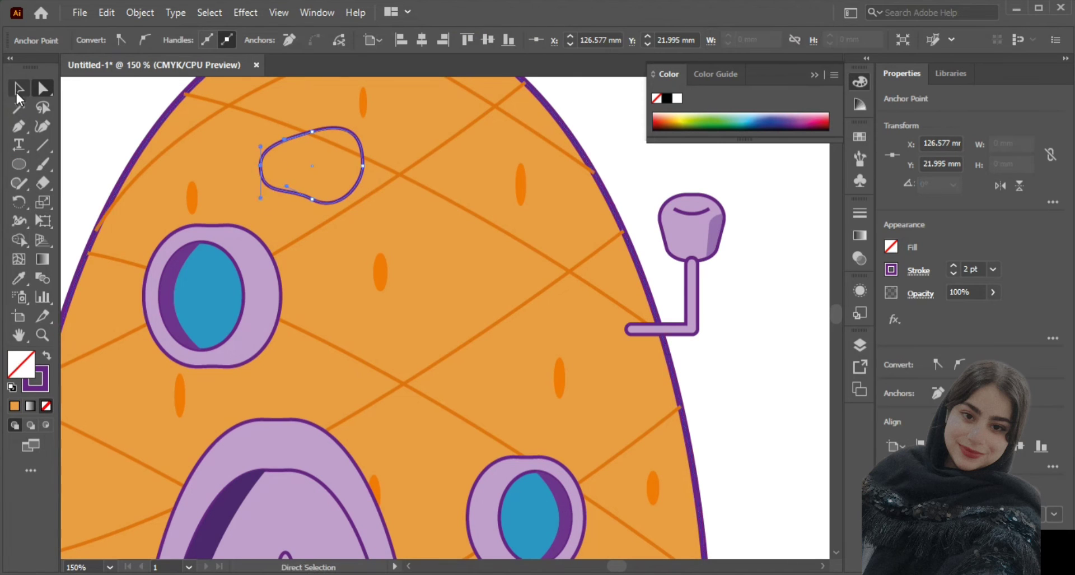
# - Fill the blob with light orange #F9B84E and remove its outline
pyautogui.click(291, 139)
pyautogui.click(89, 41)
pyautogui.doubleClick(35, 380)
pyautogui.click(707, 217)
pyautogui.doubleClick(24, 359)
pyautogui.click(471, 192)
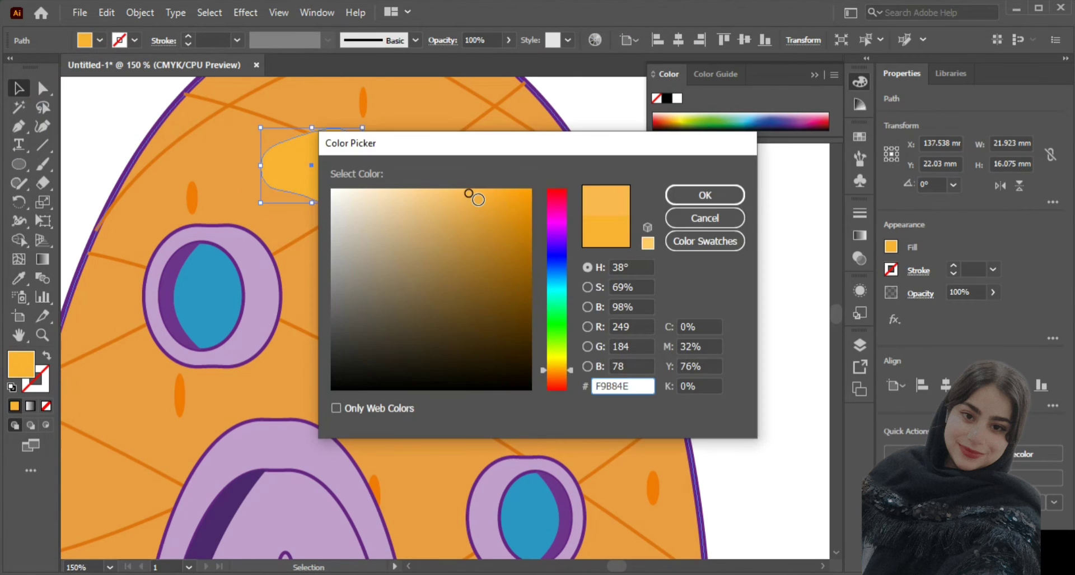
pyautogui.click(706, 195)
# - Draw a large light orange ellipse over the upper-left window and stretch its lower-left curve downward
pyautogui.click(619, 140)
pyautogui.moveTo(271, 181); pyautogui.dragTo(95, 431)
pyautogui.click(43, 88)
pyautogui.moveTo(95, 306); pyautogui.dragTo(109, 313)
pyautogui.click(109, 313)
pyautogui.moveTo(110, 382); pyautogui.dragTo(88, 500)
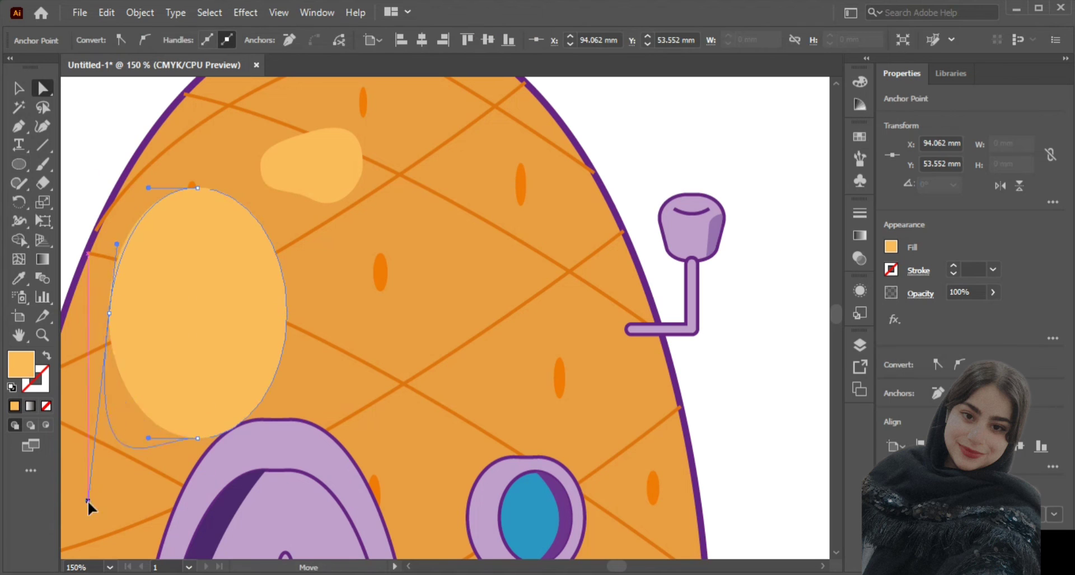
# - Merge the two light orange shapes into one bent highlight about 50.7 by 65.2 mm and arrange it behind the window
pyautogui.rightClick(169, 291)
pyautogui.moveTo(208, 319); pyautogui.dragTo(229, 289)
pyautogui.click(209, 344)
pyautogui.rightClick(273, 303)
pyautogui.moveTo(321, 218)
pyautogui.click(482, 219)
pyautogui.click(329, 161)
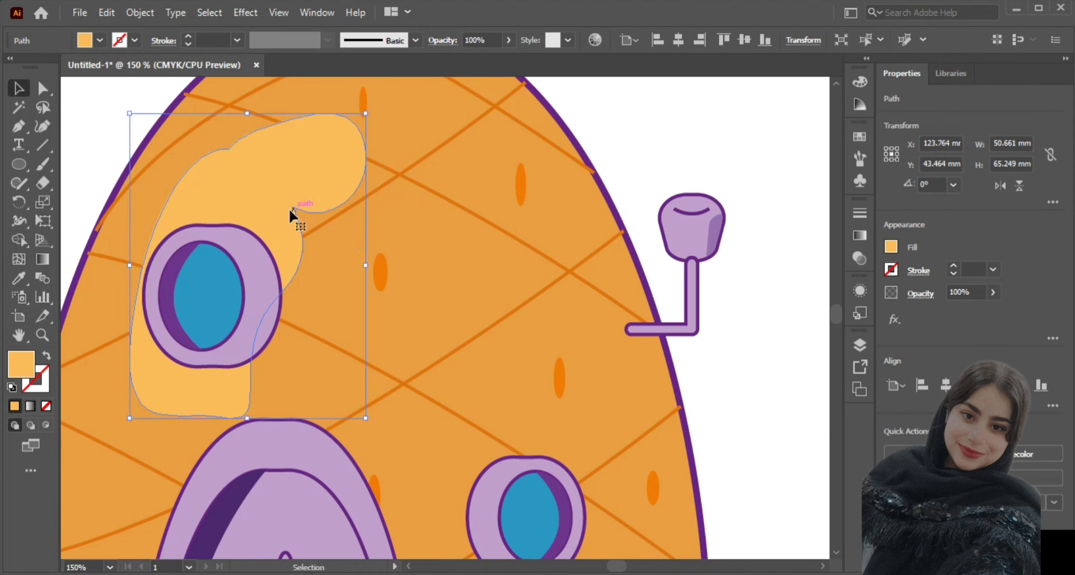
# - Round the highlight's sharp inner corner above the window with added anchor points
pyautogui.moveTo(293, 206); pyautogui.dragTo(290, 214)
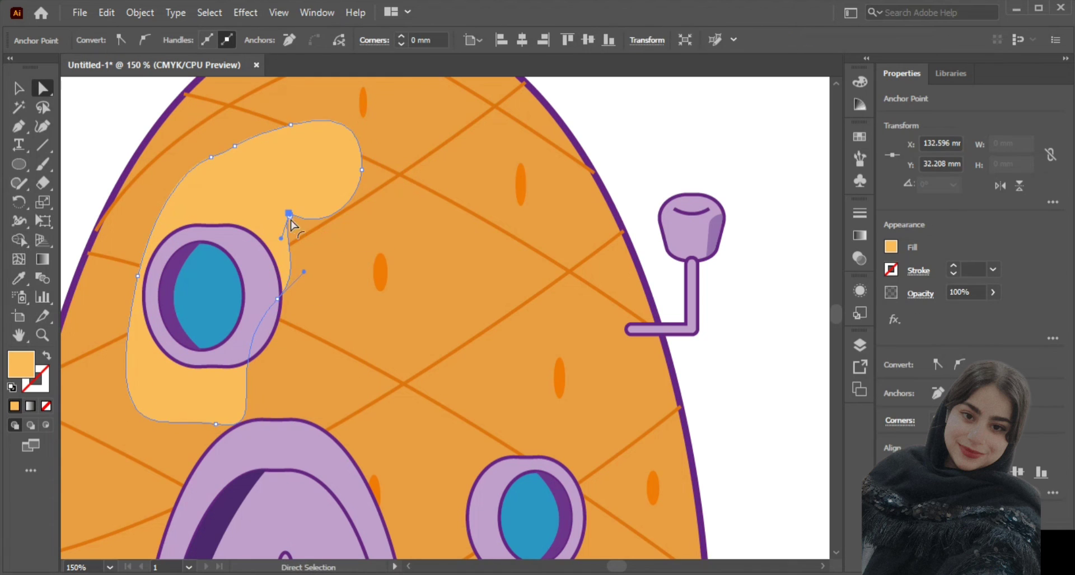
pyautogui.click(287, 229)
pyautogui.scroll(7, 274, 282)
pyautogui.click(270, 257)
pyautogui.moveTo(683, 467); pyautogui.dragTo(560, 286)
pyautogui.click(253, 259)
pyautogui.moveTo(242, 260); pyautogui.dragTo(246, 261)
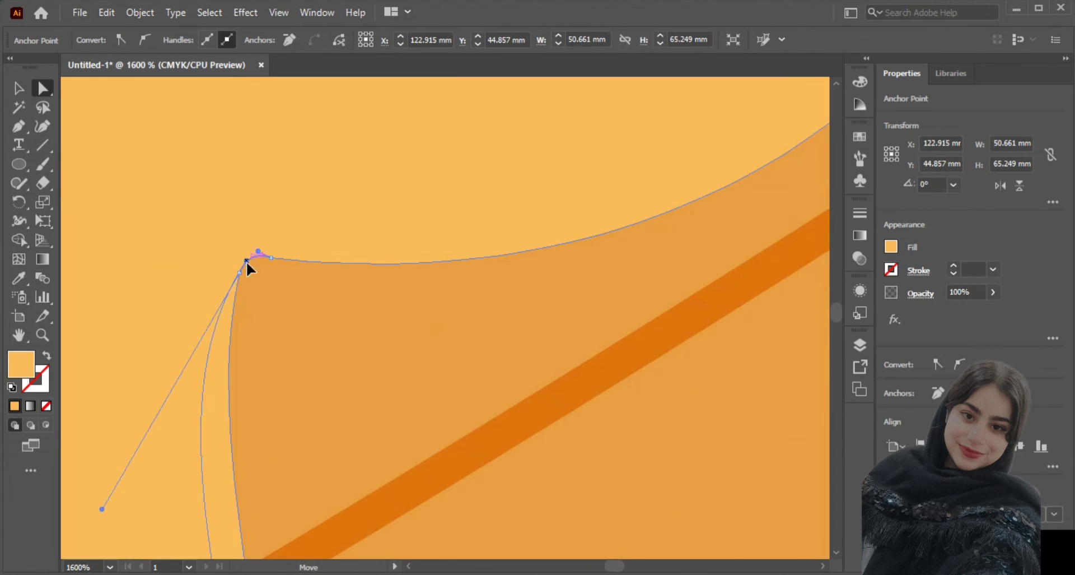
pyautogui.scroll(-7, 415, 313)
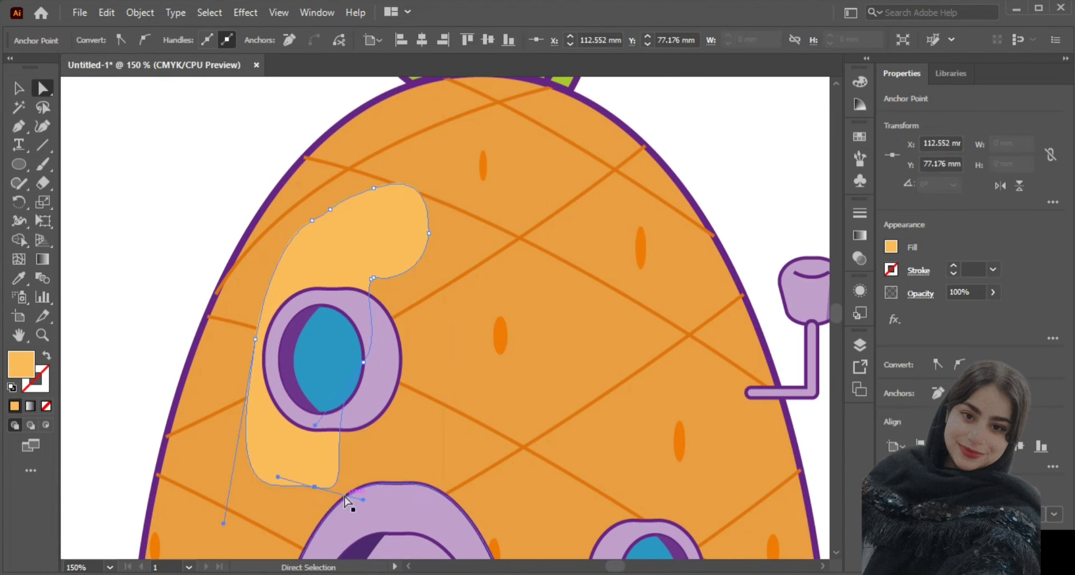
# - Smooth the highlight's outer curve and slim its rounded upper and lower ends by adjusting their anchor points
pyautogui.scroll(2, 328, 217)
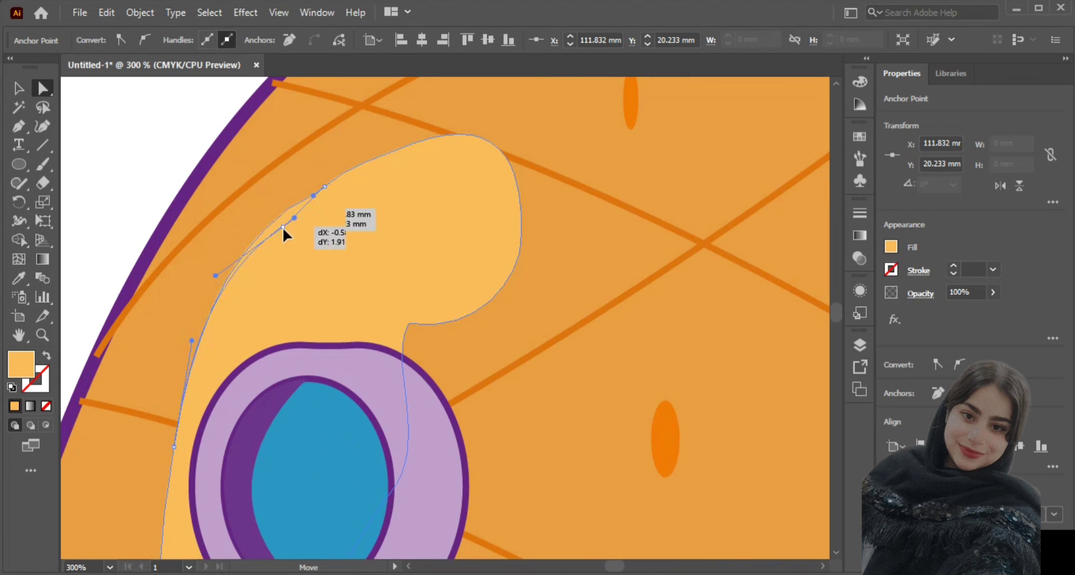
pyautogui.moveTo(514, 107); pyautogui.dragTo(488, 136)
pyautogui.moveTo(521, 270); pyautogui.dragTo(494, 239)
pyautogui.scroll(-3, 481, 227)
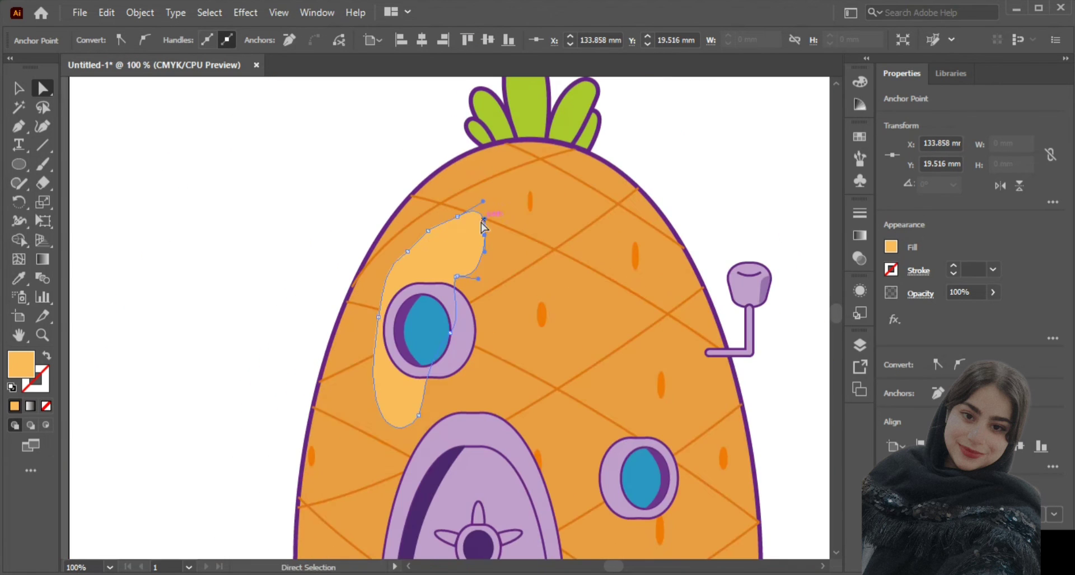
pyautogui.moveTo(387, 325); pyautogui.dragTo(387, 326)
pyautogui.hotkey('ctrl', '+')
pyautogui.hotkey('ctrl', '+')
pyautogui.click(18, 88)
pyautogui.scroll(-3, 342, 182)
pyautogui.click(627, 222)
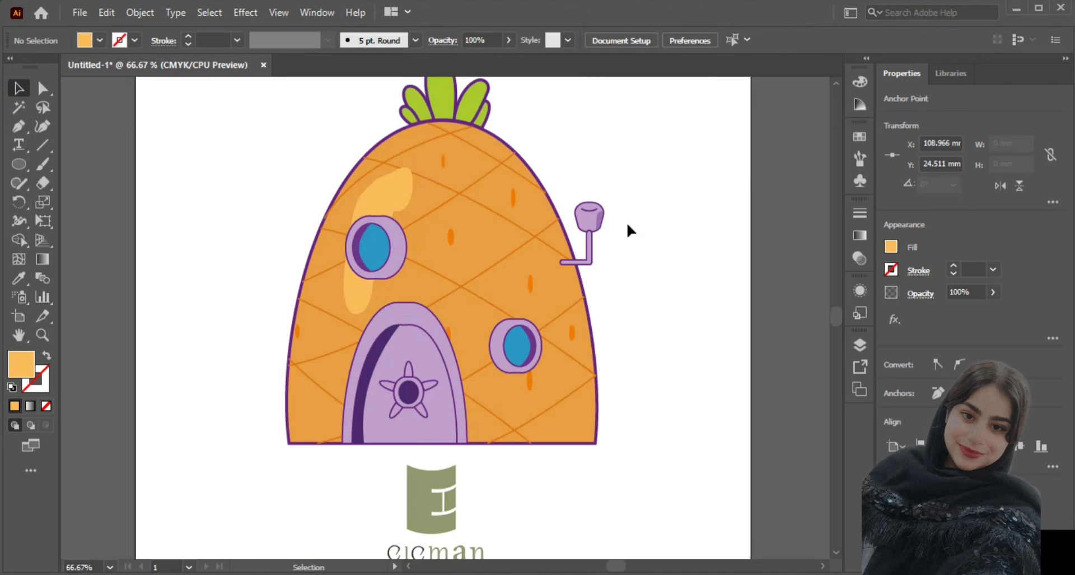
# - Shorten the light orange highlight slightly
pyautogui.click(386, 182)
pyautogui.moveTo(374, 293); pyautogui.dragTo(376, 281)
pyautogui.moveTo(403, 178); pyautogui.dragTo(403, 180)
pyautogui.scroll(1, 659, 255)
# - Bring the orange oval spots above and below the upper-left window in front of the light orange highlight
pyautogui.moveTo(272, 144); pyautogui.dragTo(196, 166)
pyautogui.rightClick(247, 140)
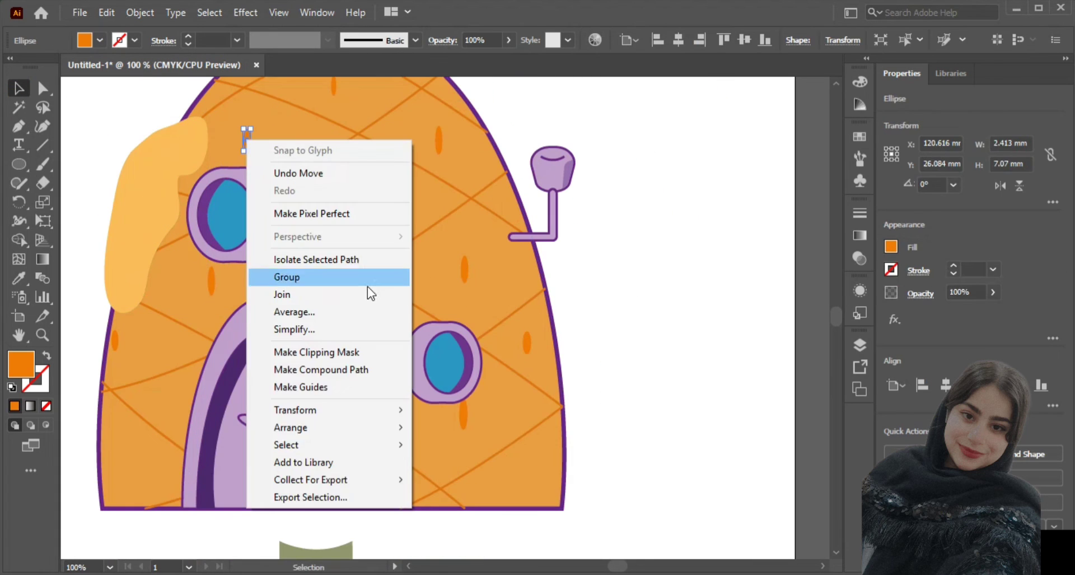
pyautogui.click(454, 426)
pyautogui.moveTo(134, 257); pyautogui.dragTo(184, 261)
pyautogui.rightClick(211, 278)
pyautogui.click(429, 490)
pyautogui.click(633, 291)
pyautogui.scroll(-2, 633, 291)
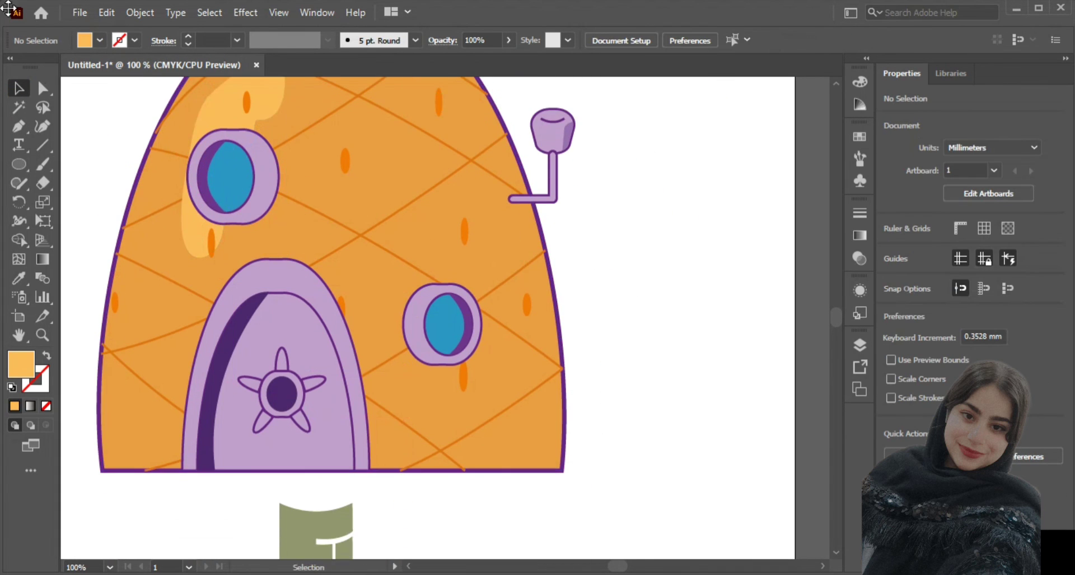
# - Draw a small curved highlight shape on the upper-left part of the door with the Pen tool
pyautogui.scroll(-2, 635, 292)
pyautogui.scroll(2, 635, 292)
pyautogui.moveTo(630, 120); pyautogui.dragTo(318, 424)
pyautogui.hotkey('ctrl', '2')
pyautogui.press('p')
pyautogui.scroll(4, 465, 355)
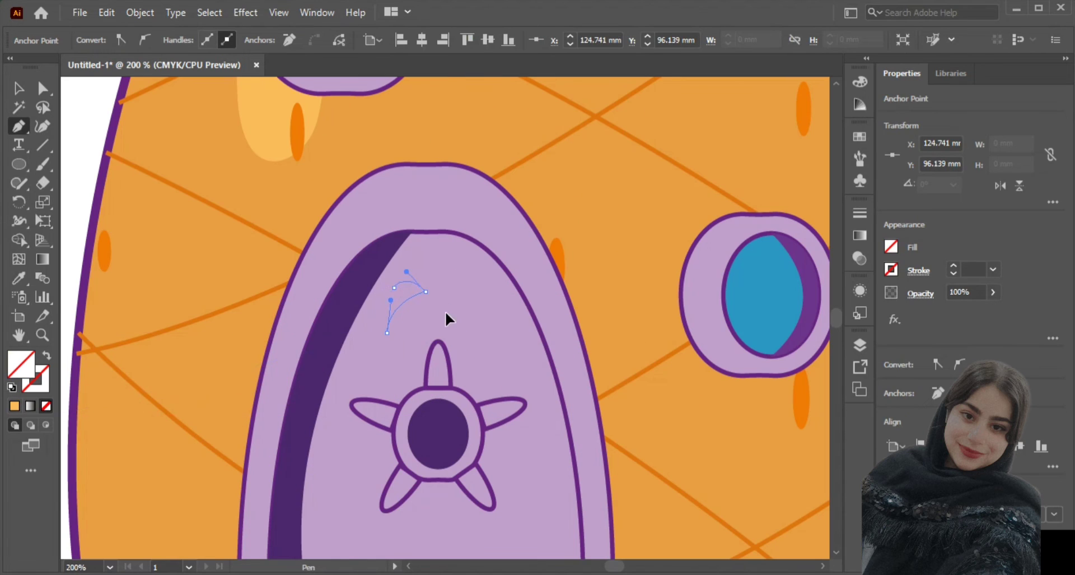
pyautogui.click(19, 88)
pyautogui.moveTo(446, 311)
pyautogui.mouseDown()
pyautogui.moveTo(463, 276)
pyautogui.moveTo(433, 268)
pyautogui.moveTo(437, 304)
pyautogui.mouseUp()
# - Fill the curved door highlight with a lilac lighter than the door
pyautogui.click(414, 284)
pyautogui.click(100, 40)
pyautogui.click(145, 78)
pyautogui.doubleClick(21, 365)
pyautogui.click(350, 187)
pyautogui.click(720, 159)
# - Give the smaller highlight beside the first one the same light lilac with the Eyedropper and adjust its shape and position
pyautogui.click(43, 88)
pyautogui.click(19, 279)
pyautogui.click(331, 297)
pyautogui.click(18, 88)
pyautogui.click(43, 88)
pyautogui.moveTo(468, 267); pyautogui.dragTo(442, 280)
pyautogui.scroll(-4, 353, 261)
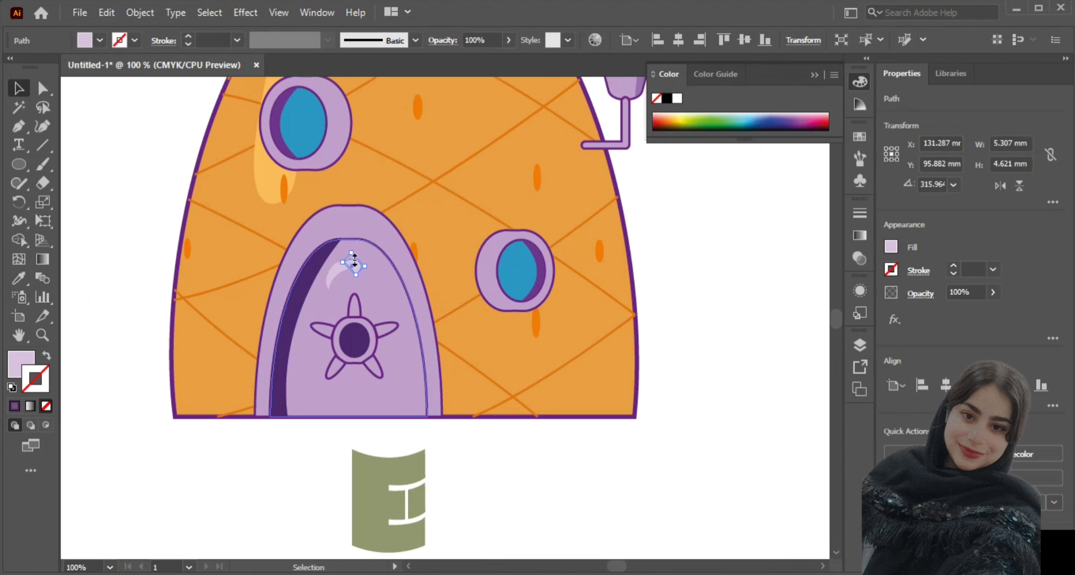
pyautogui.click(371, 303)
# - Copy the door's small highlight onto the upper-left part of the lower-right window's glass
pyautogui.scroll(1, 368, 306)
pyautogui.click(355, 303)
pyautogui.hotkey('ctrl', 'c')
pyautogui.hotkey('ctrl', 'v')
pyautogui.scroll(2, 539, 347)
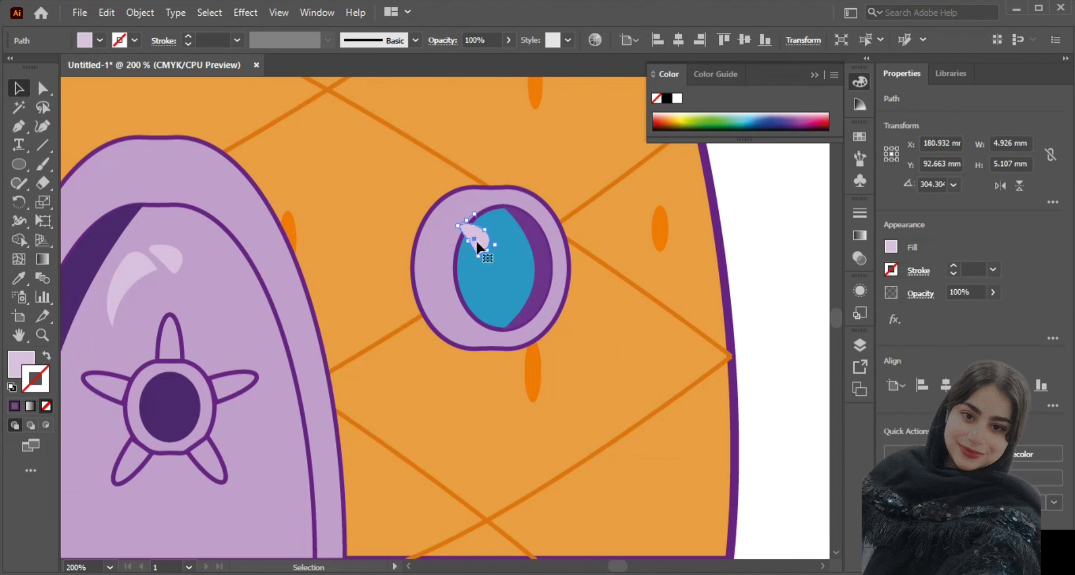
pyautogui.moveTo(497, 241); pyautogui.dragTo(481, 233)
# - Recolor the highlight on the lower-right window's glass light blue (A0DBF2)
pyautogui.click(99, 41)
pyautogui.doubleClick(24, 363)
pyautogui.click(711, 218)
pyautogui.doubleClick(21, 363)
pyautogui.click(399, 197)
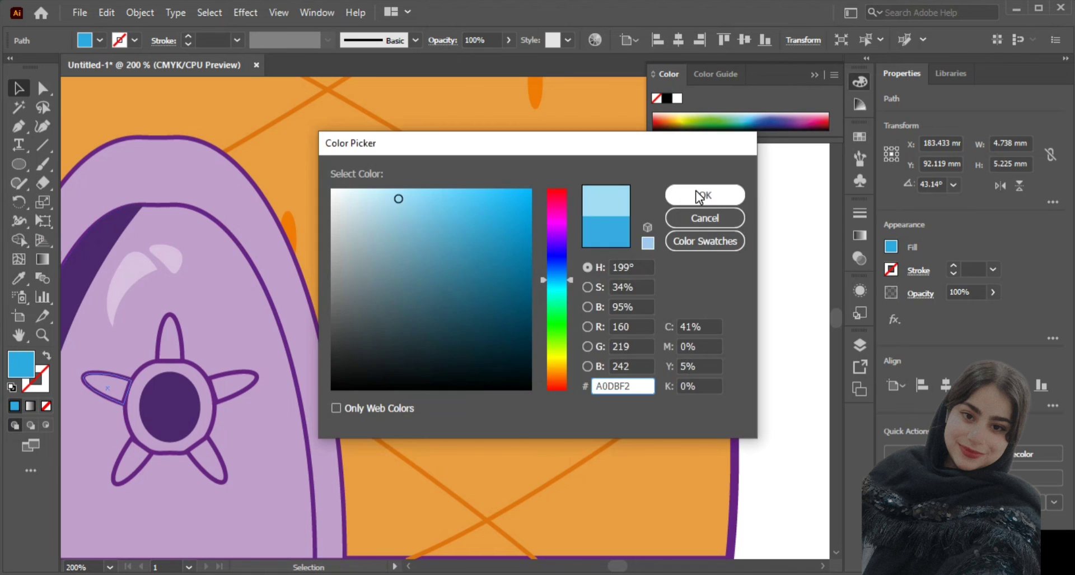
pyautogui.click(701, 195)
# - Paste a copy of the light-blue highlight and place it on the upper-left part of the other window's glass
pyautogui.hotkey('ctrl', 'v')
pyautogui.scroll(-2, 596, 381)
pyautogui.moveTo(521, 351); pyautogui.dragTo(400, 245)
pyautogui.scroll(2, 400, 245)
pyautogui.moveTo(396, 233); pyautogui.dragTo(245, 160)
pyautogui.scroll(-3, 339, 258)
pyautogui.click(815, 74)
pyautogui.click(628, 94)
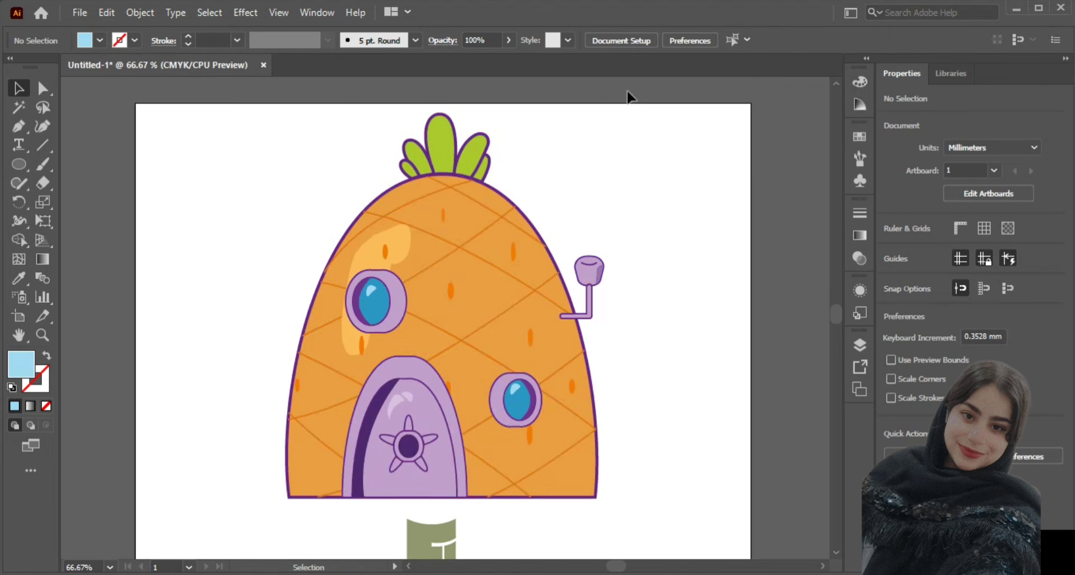
# - Draw a light-blue rectangle covering the whole artboard and send it behind the artwork as a background
pyautogui.rightClick(19, 164)
pyautogui.click(99, 165)
pyautogui.moveTo(135, 103); pyautogui.dragTo(751, 528)
pyautogui.click(19, 88)
pyautogui.rightClick(434, 449)
pyautogui.moveTo(705, 487)
pyautogui.mouseDown()
pyautogui.moveTo(705, 335)
pyautogui.moveTo(706, 487)
pyautogui.mouseUp()
pyautogui.click(621, 371)
pyautogui.click(784, 476)
# - Shift the pineapple house slightly on the background and ungroup its parts
pyautogui.scroll(-1, 308, 446)
pyautogui.moveTo(485, 327); pyautogui.dragTo(491, 335)
pyautogui.rightClick(335, 354)
pyautogui.click(375, 207)
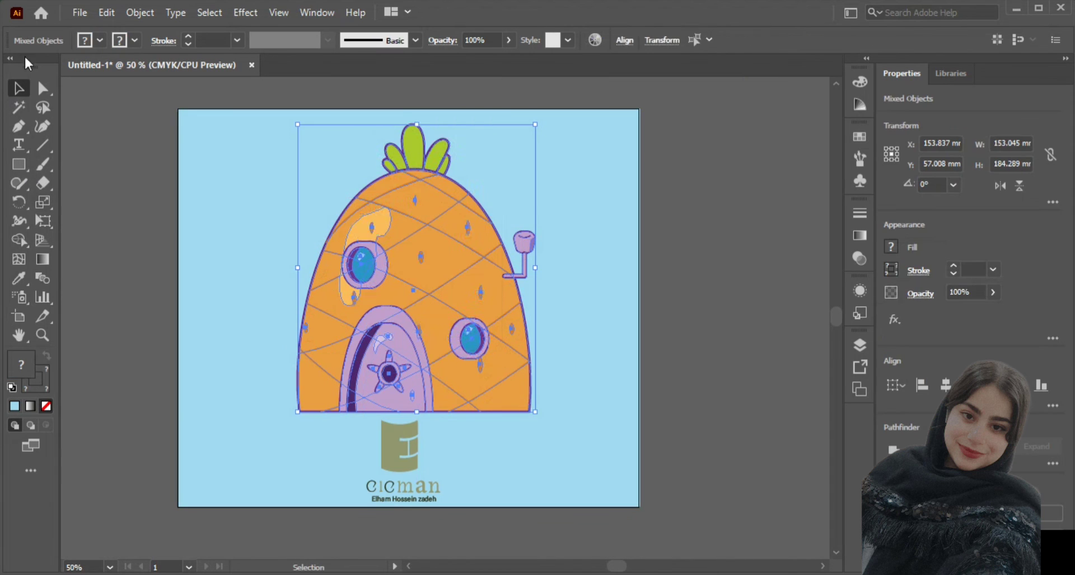
# - Round the two bottom corners of the orange pineapple body
pyautogui.click(132, 224)
pyautogui.click(297, 370)
pyautogui.click(44, 88)
pyautogui.moveTo(310, 401); pyautogui.dragTo(324, 389)
pyautogui.click(19, 88)
pyautogui.click(88, 174)
pyautogui.scroll(-1, 235, 280)
pyautogui.click(236, 280)
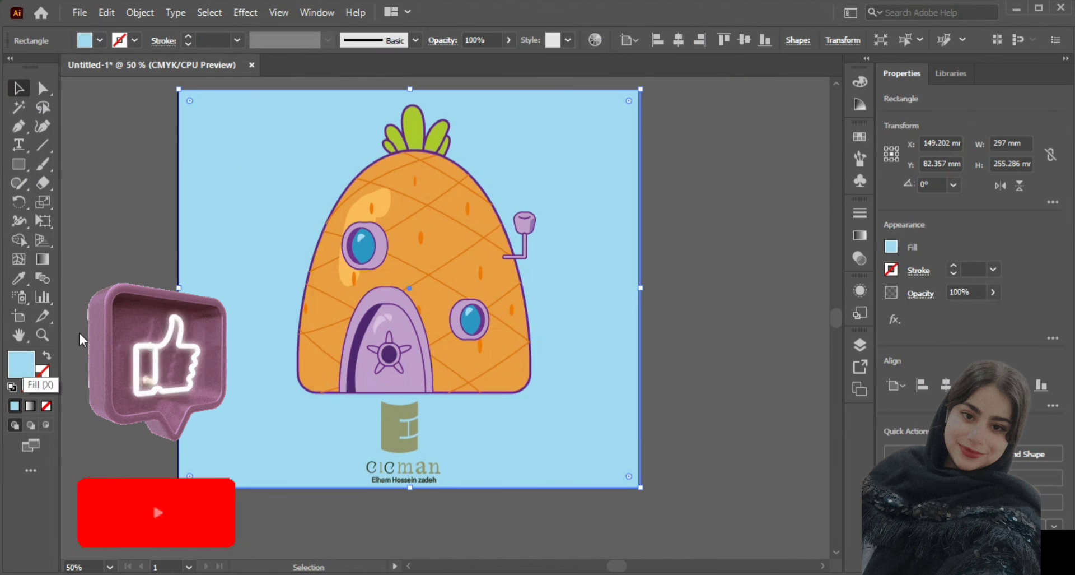
# - Change the background rectangle's solid fill to a darker teal blue
pyautogui.doubleClick(20, 365)
pyautogui.doubleClick(21, 364)
pyautogui.click(463, 248)
pyautogui.click(682, 199)
pyautogui.doubleClick(21, 364)
pyautogui.click(479, 260)
pyautogui.click(684, 193)
# - Fill the background with a radial gradient from white to dark blue and set its midpoint to about 33%
pyautogui.click(30, 406)
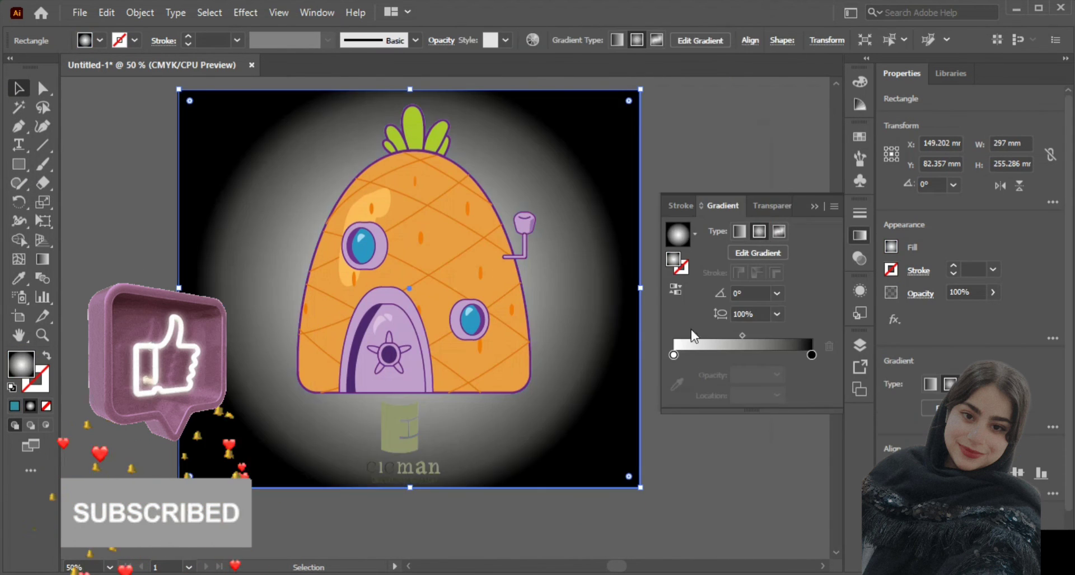
pyautogui.doubleClick(812, 354)
pyautogui.click(686, 404)
pyautogui.click(608, 410)
pyautogui.click(720, 338)
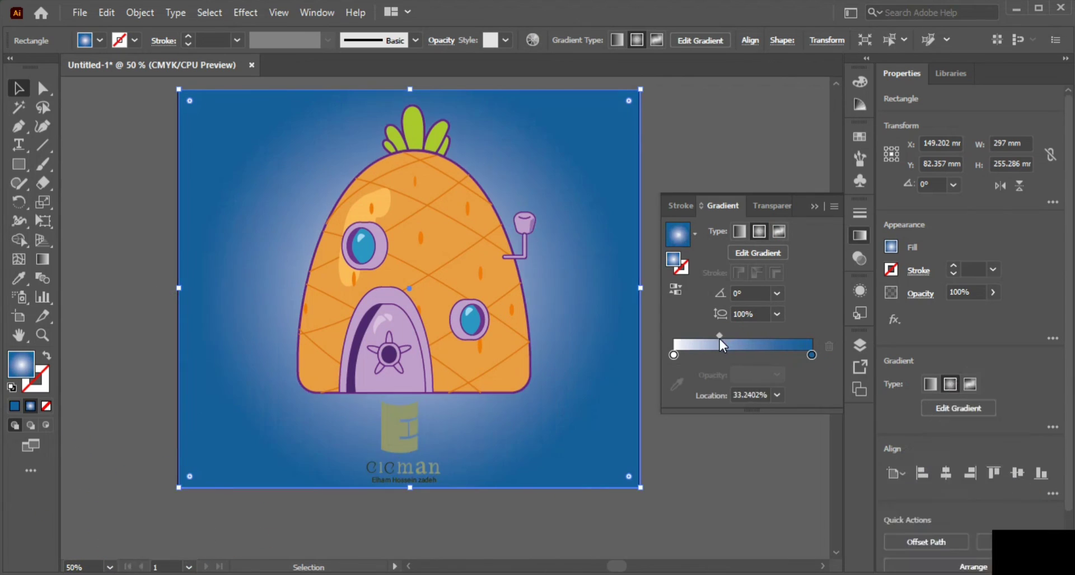